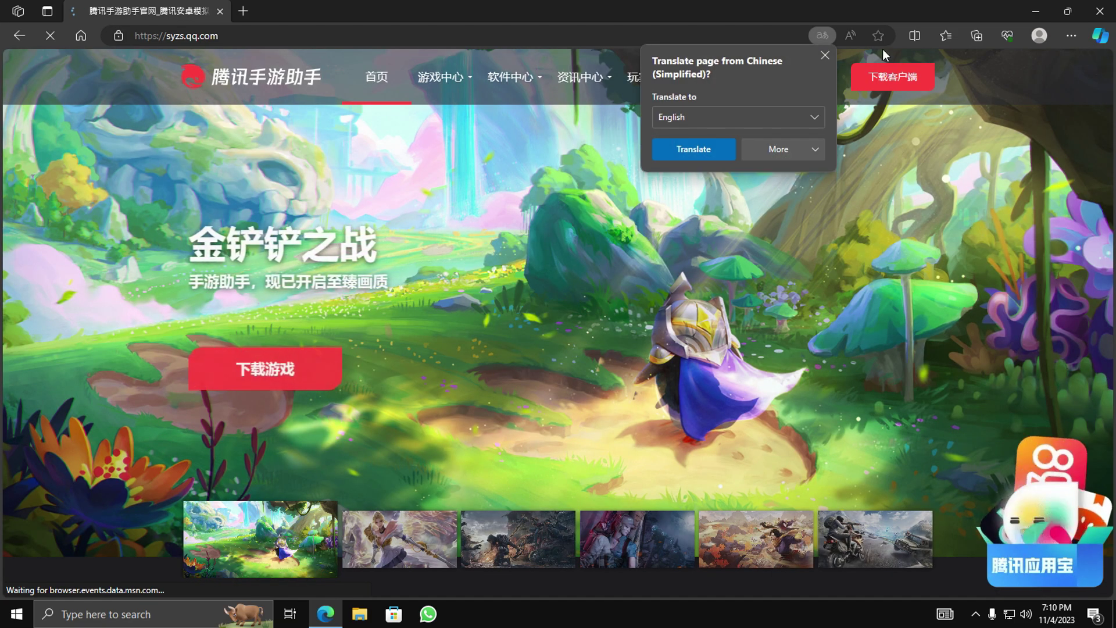
Step: Dismiss the page translation offer and download the 兼容版（32位） client installer from syzs.qq.com
left_click(830, 58)
mouse_move(890, 78)
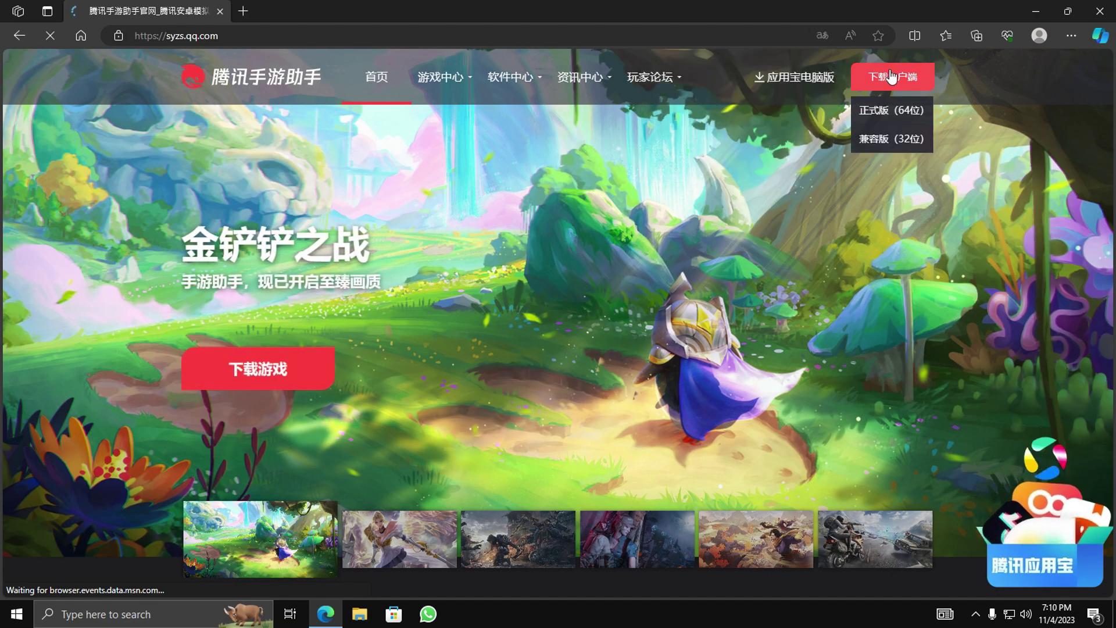
left_click(906, 139)
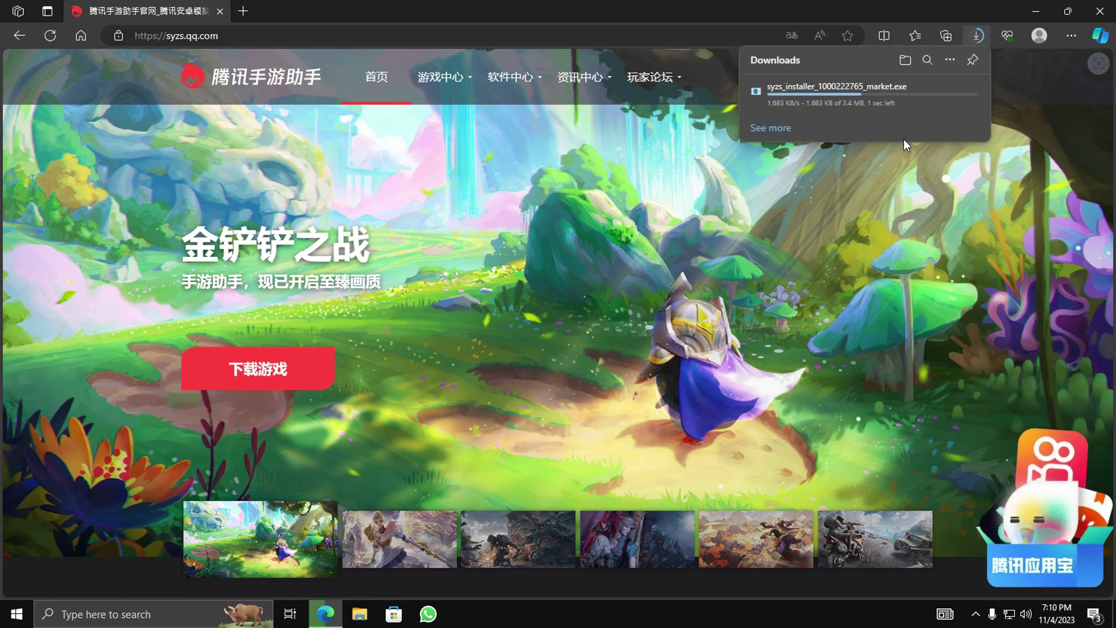
Step: Run the downloaded installer, install to C:\Program Files\TxGameAssistant\, close the browser and start the installed program
left_click(837, 92)
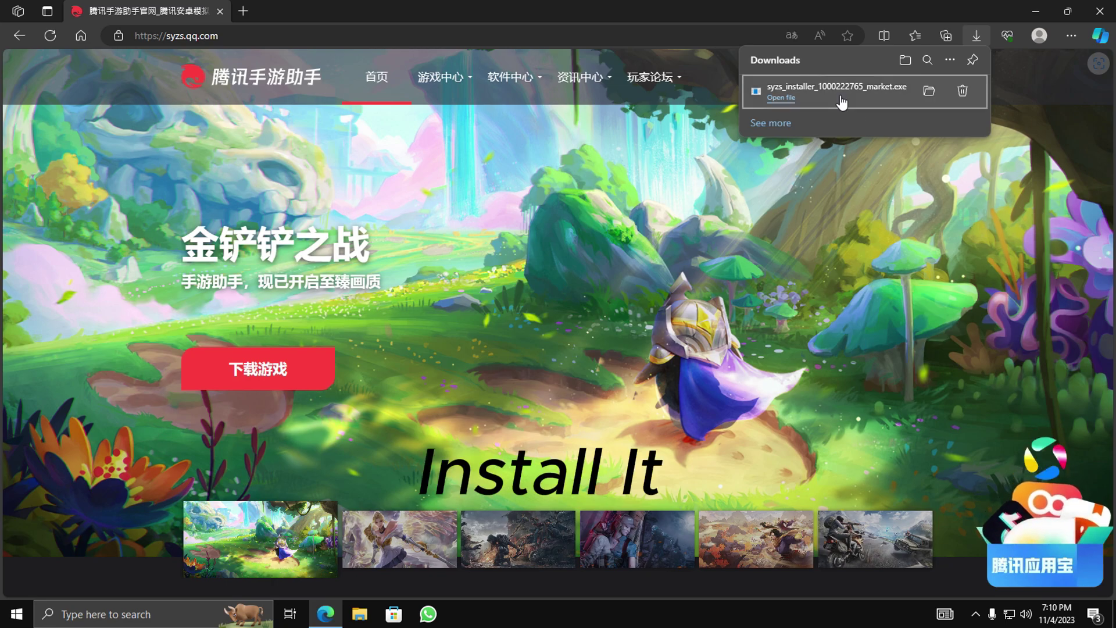
left_click(454, 377)
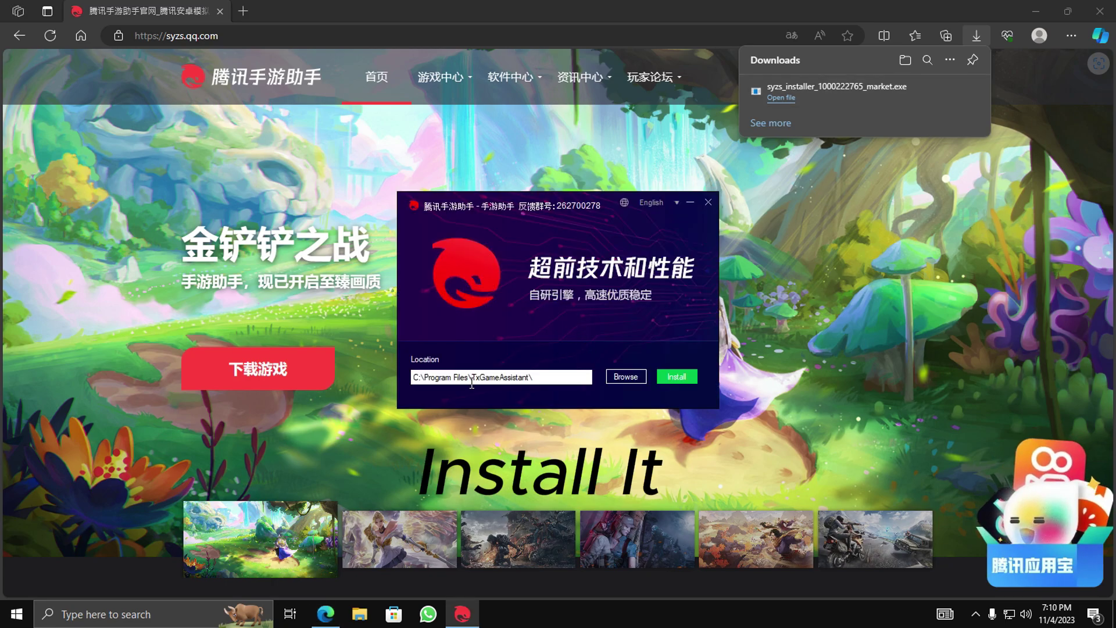
left_click(667, 378)
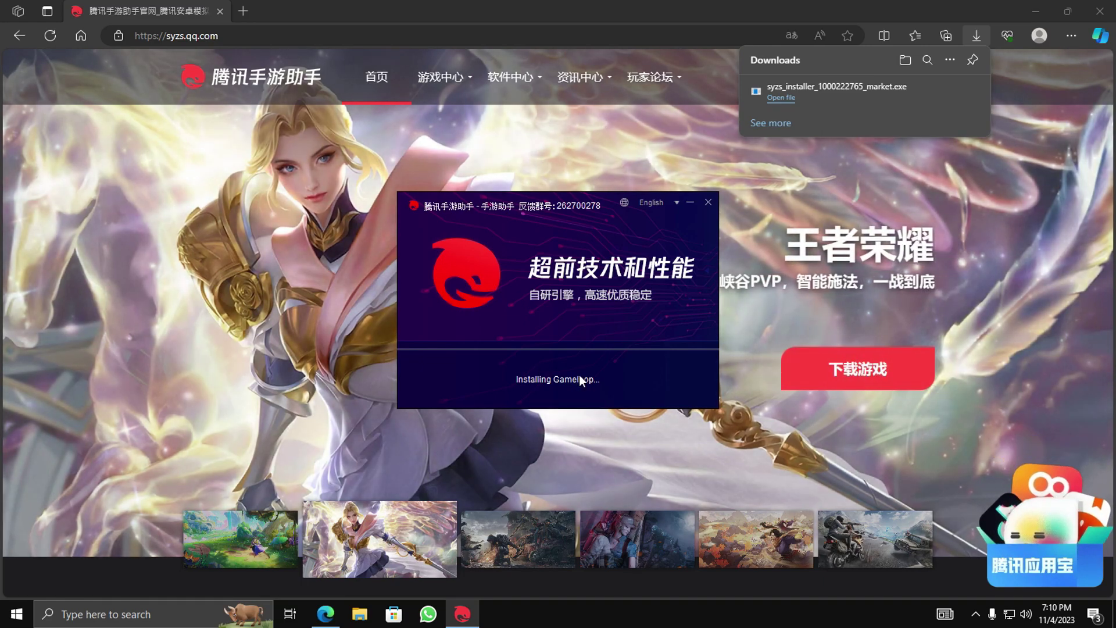
left_click(1100, 11)
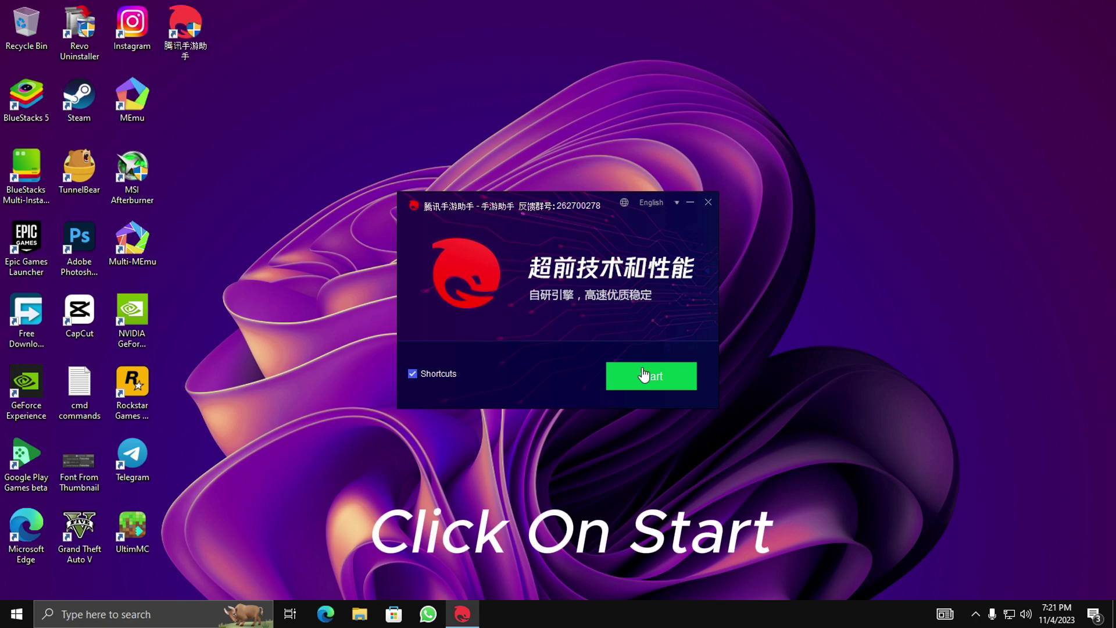
left_click(644, 375)
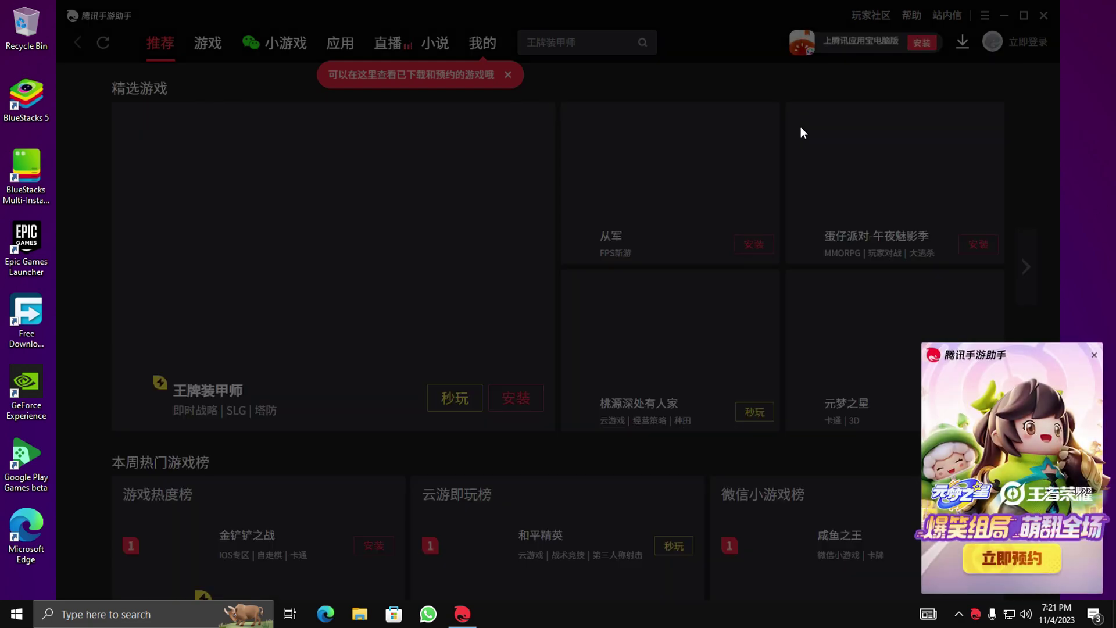
Step: Close the promotional pop-ups and install 360浏览器 from the 热门应用榜 list in the game rankings
left_click(1093, 352)
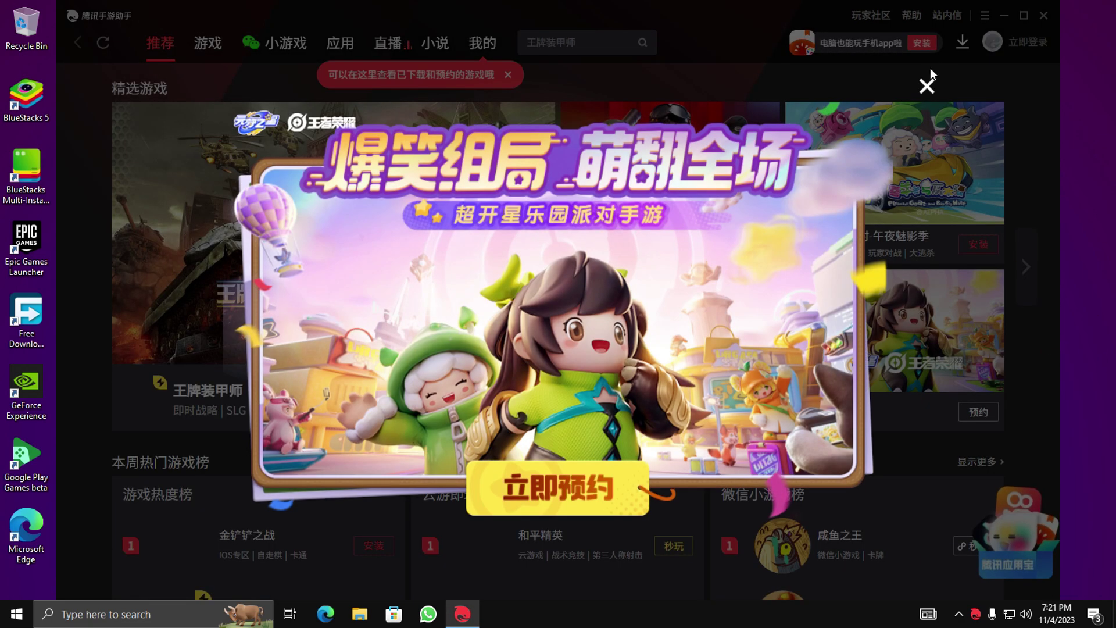
left_click(926, 85)
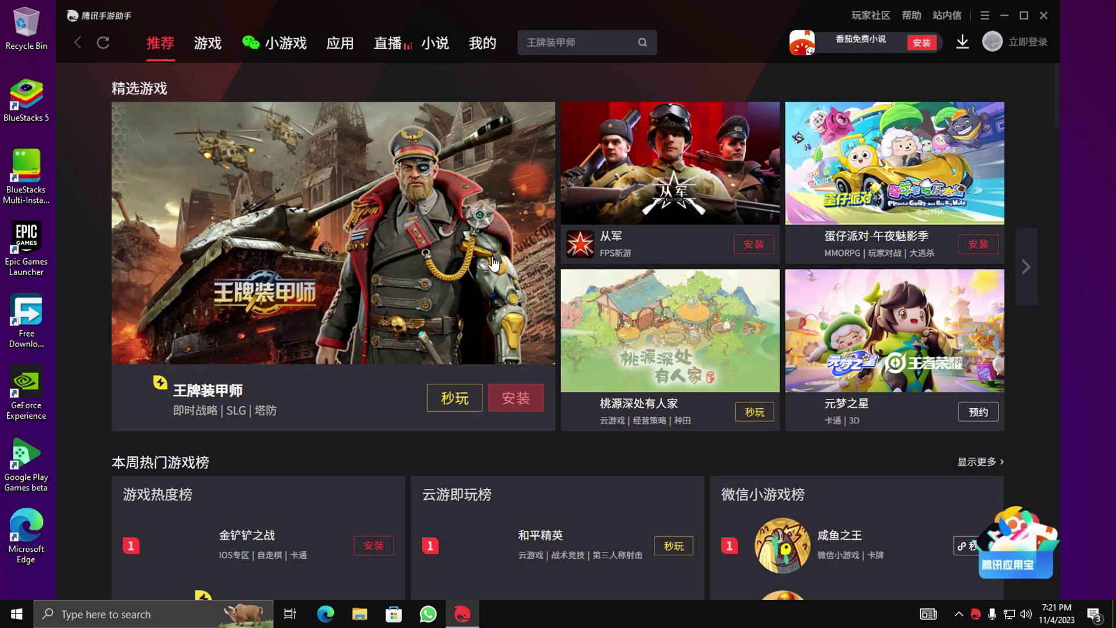
left_click(207, 47)
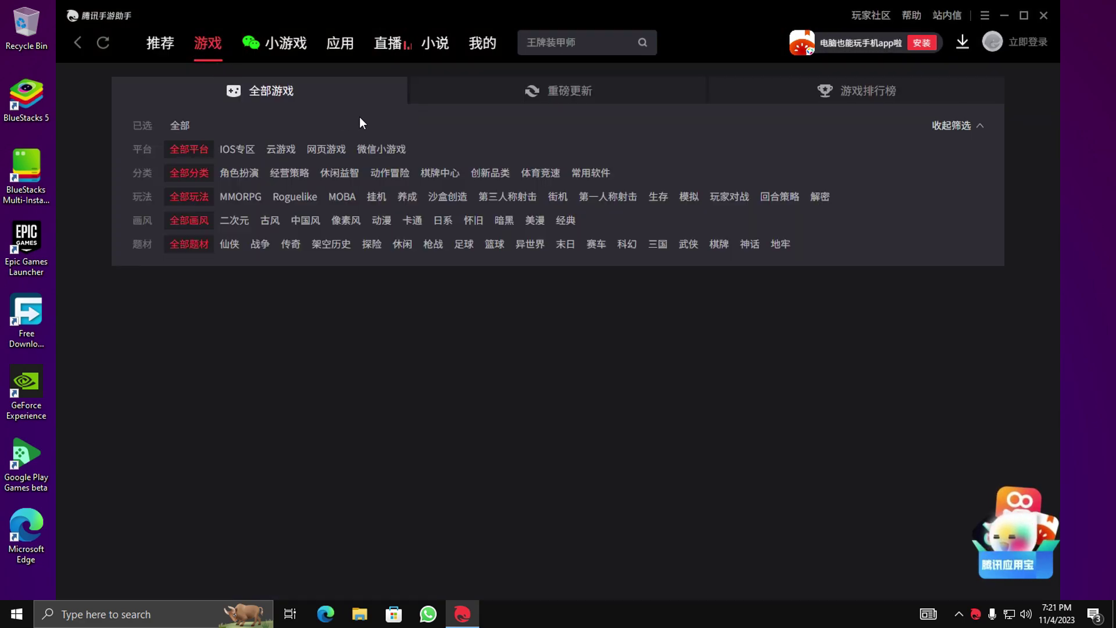
left_click(833, 96)
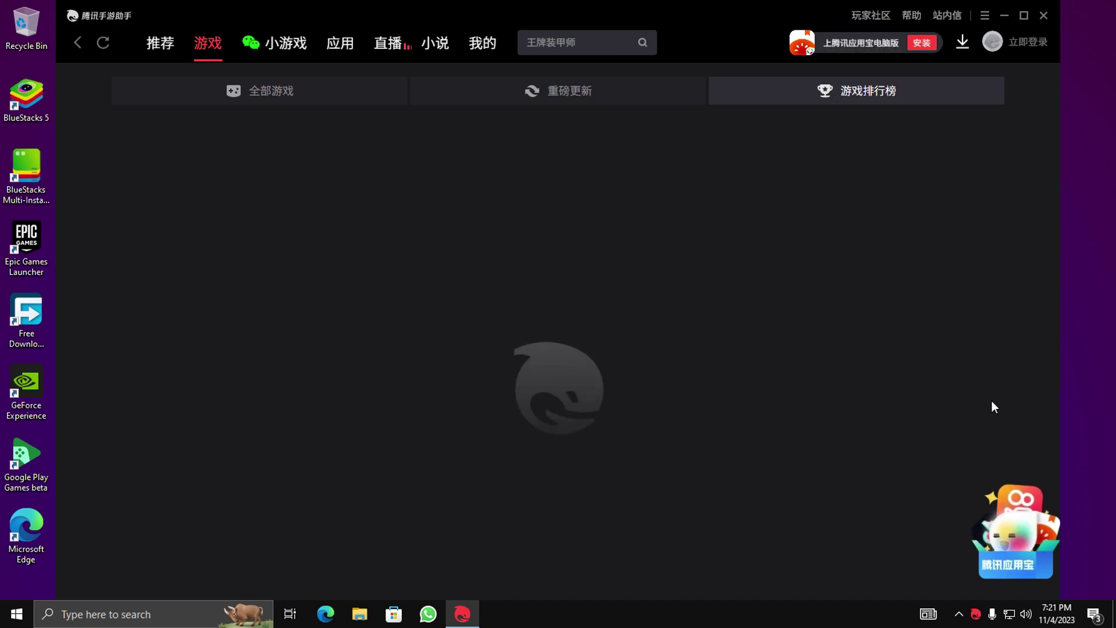
left_click(1040, 469)
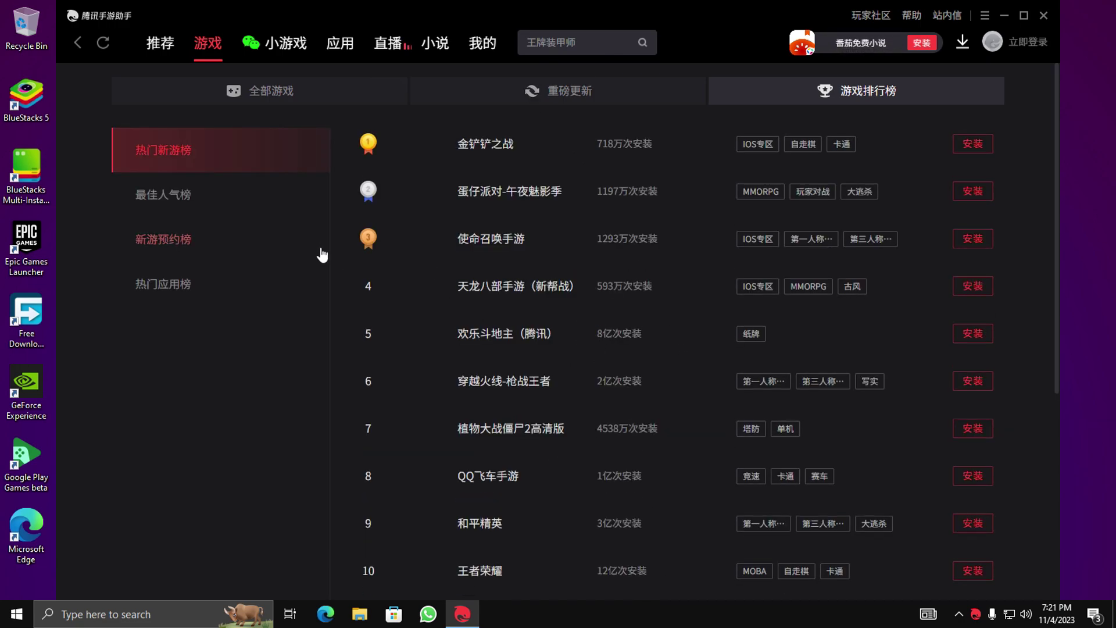
left_click(172, 285)
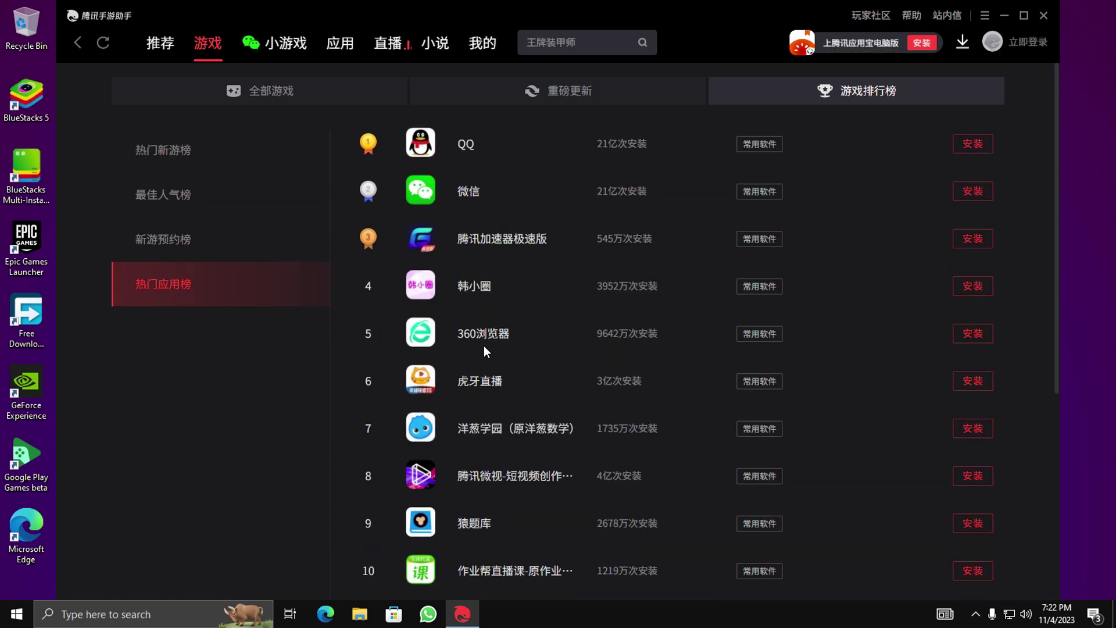
left_click(966, 336)
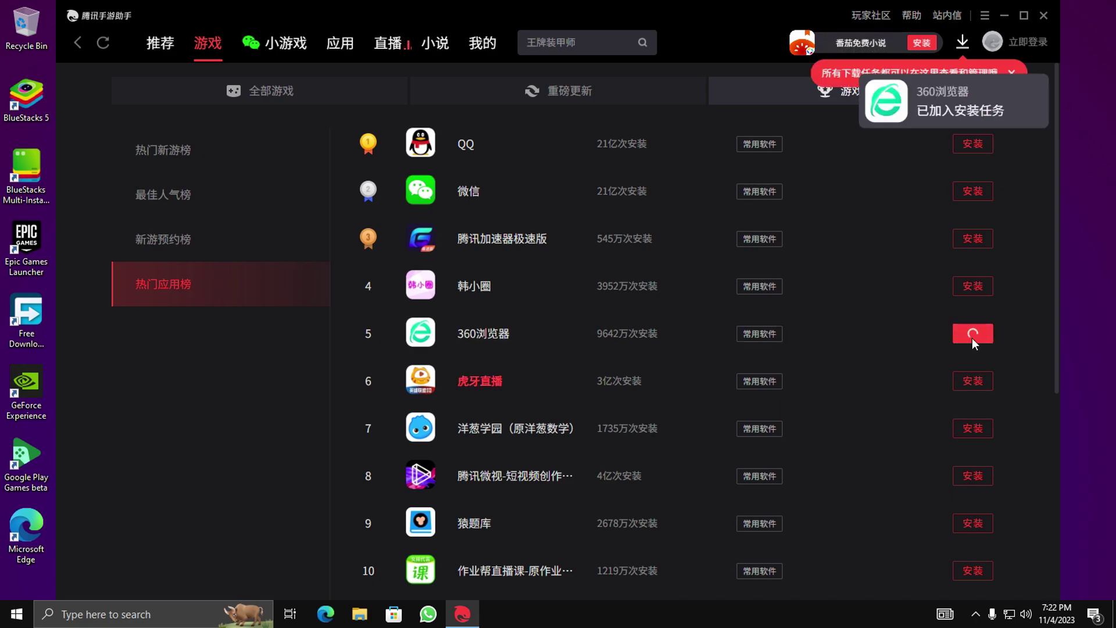
Step: Check the 360浏览器 installation under 我的 and in the download manager, and dismiss the emulator's installation message
left_click(483, 43)
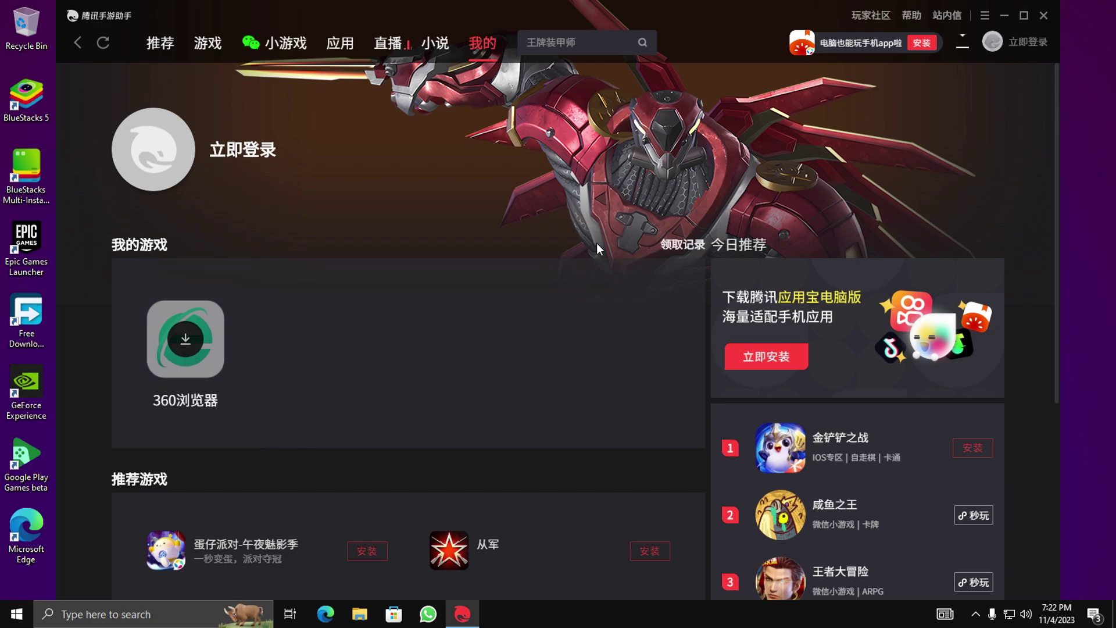
left_click(965, 51)
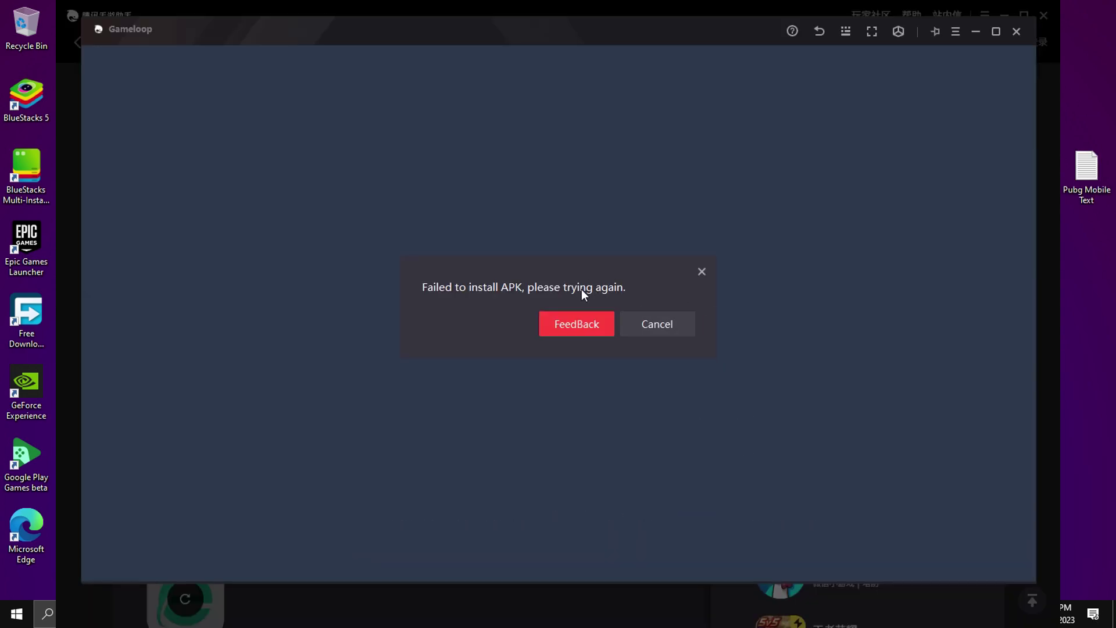
left_click(703, 272)
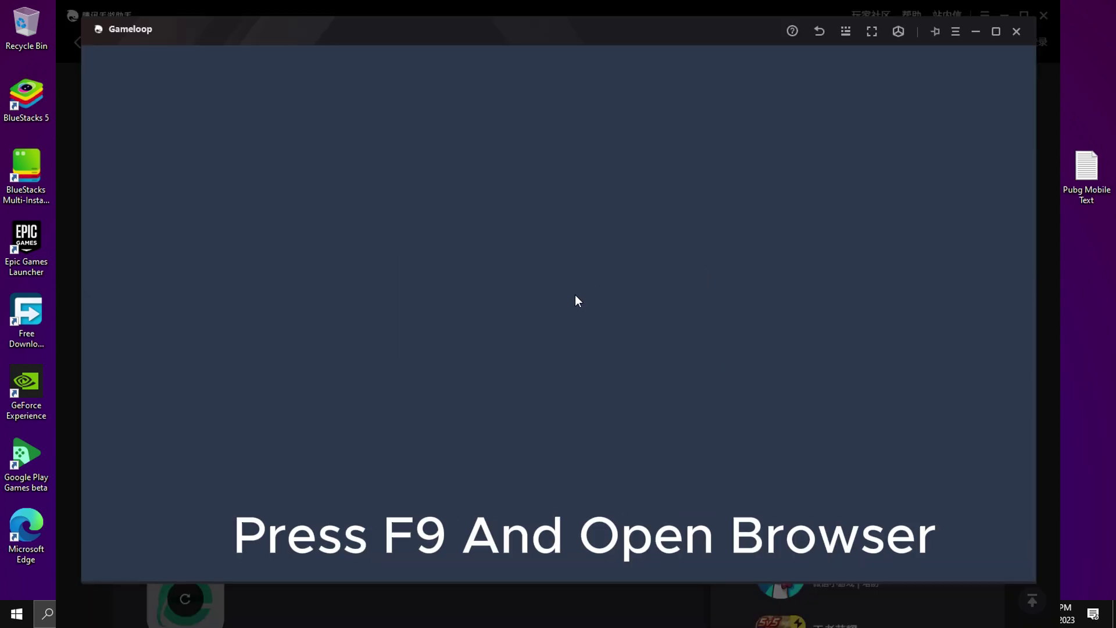
Step: Show the emulator's home screen, open its 浏览器 app and search for "es file explorer apk"
key("F9")
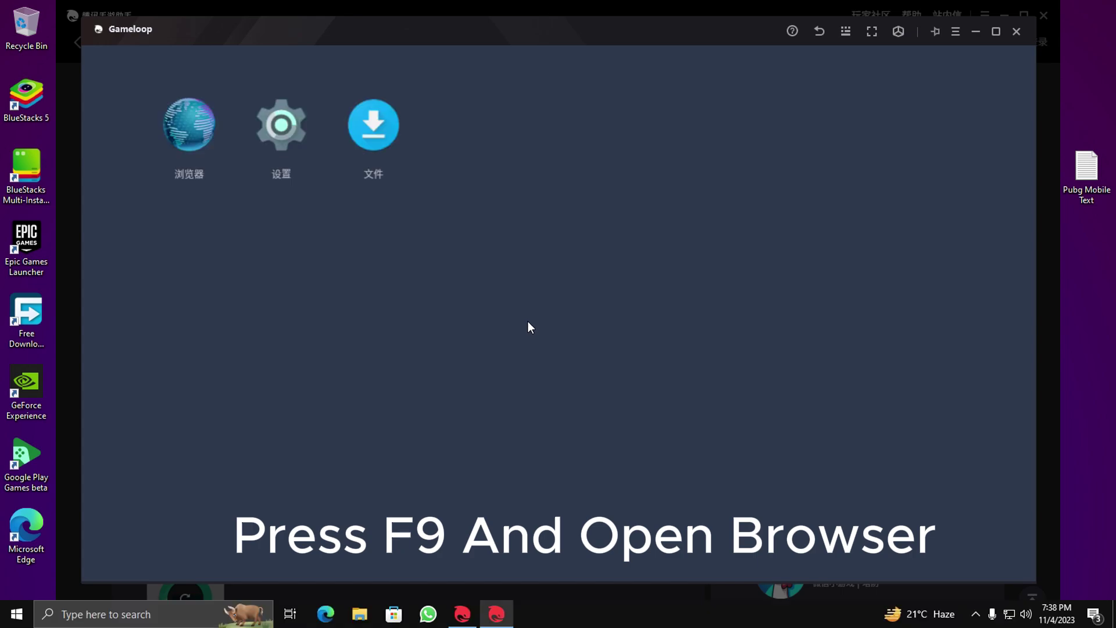
left_click(190, 133)
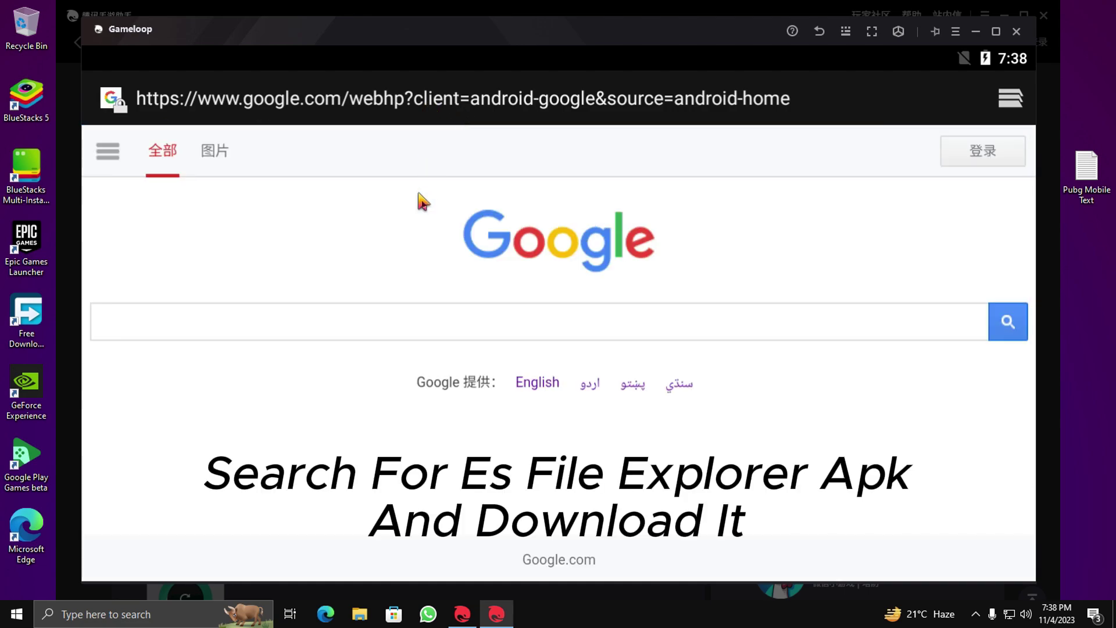
left_click(405, 116)
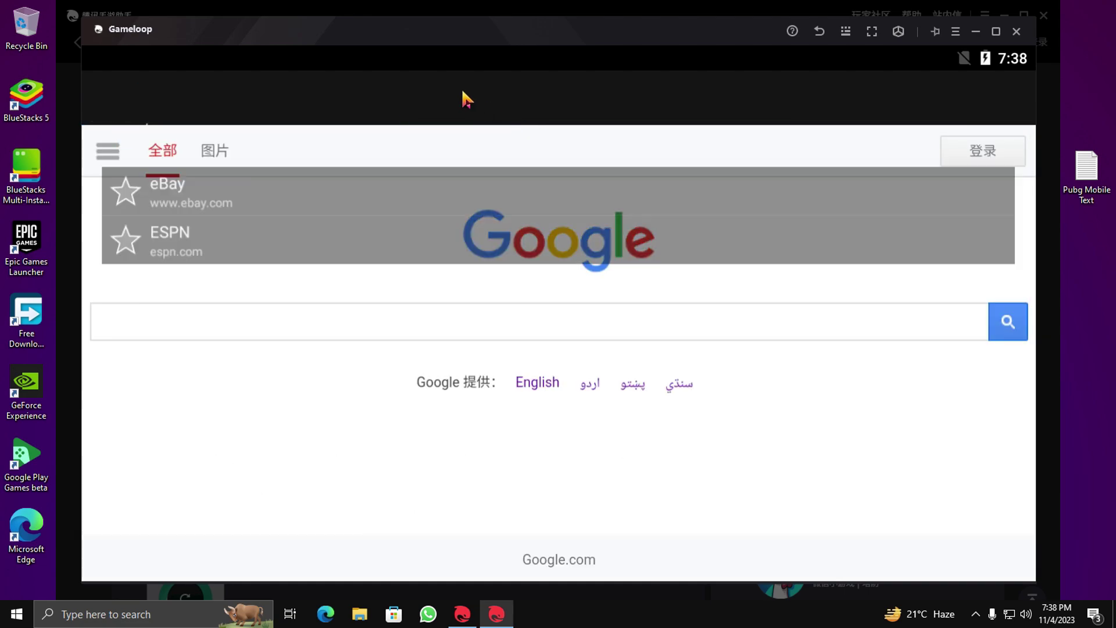
type("es f")
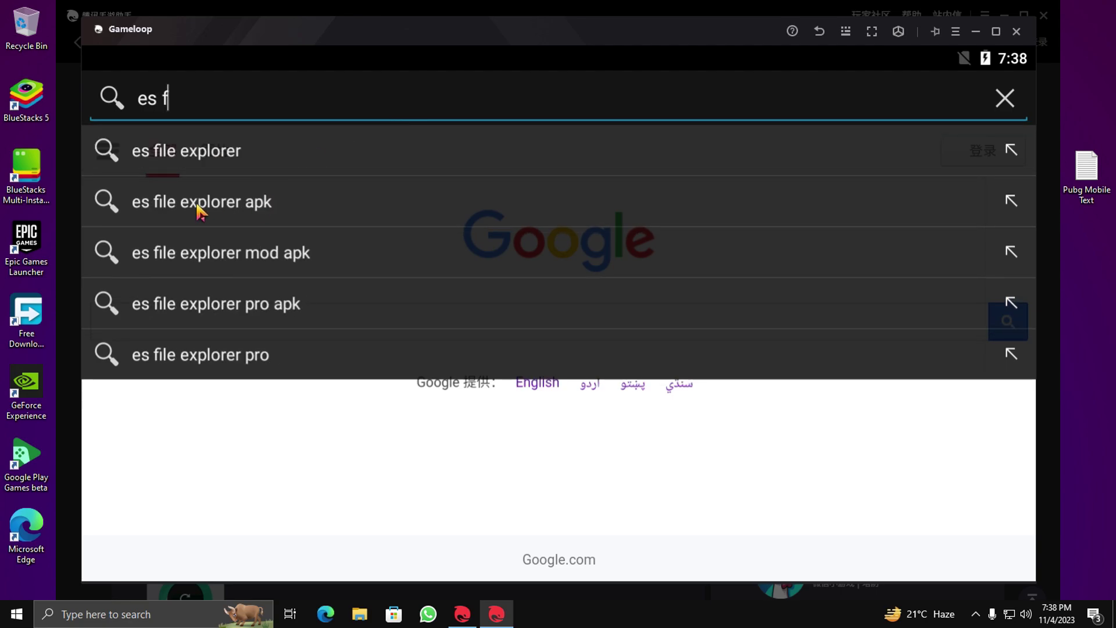
left_click(234, 214)
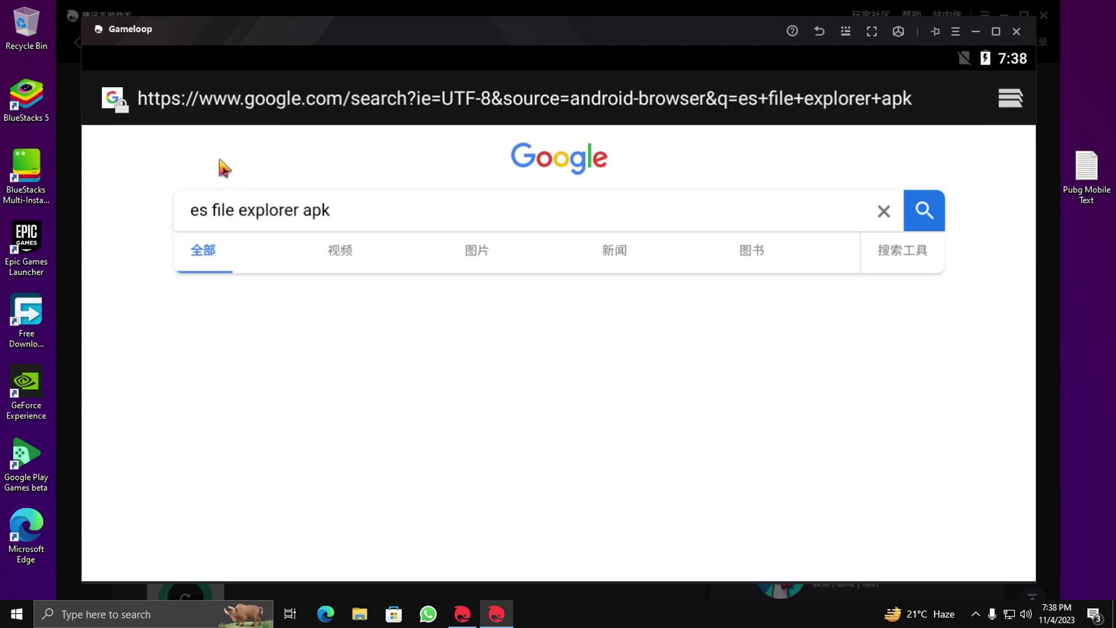
Step: Open APKPure's ES File Explorer 4.4.0.2.1 download page from the search results and download the 52.9 MB APK
left_click_drag(122, 439, 127, 266)
scroll(159, 242, "down", 3)
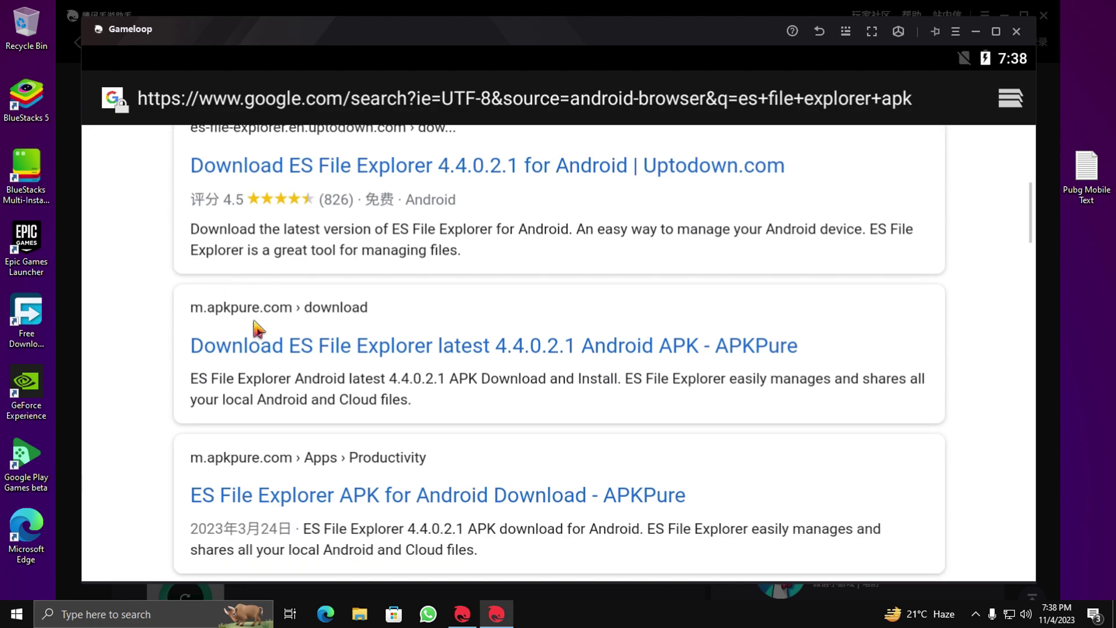
left_click(468, 356)
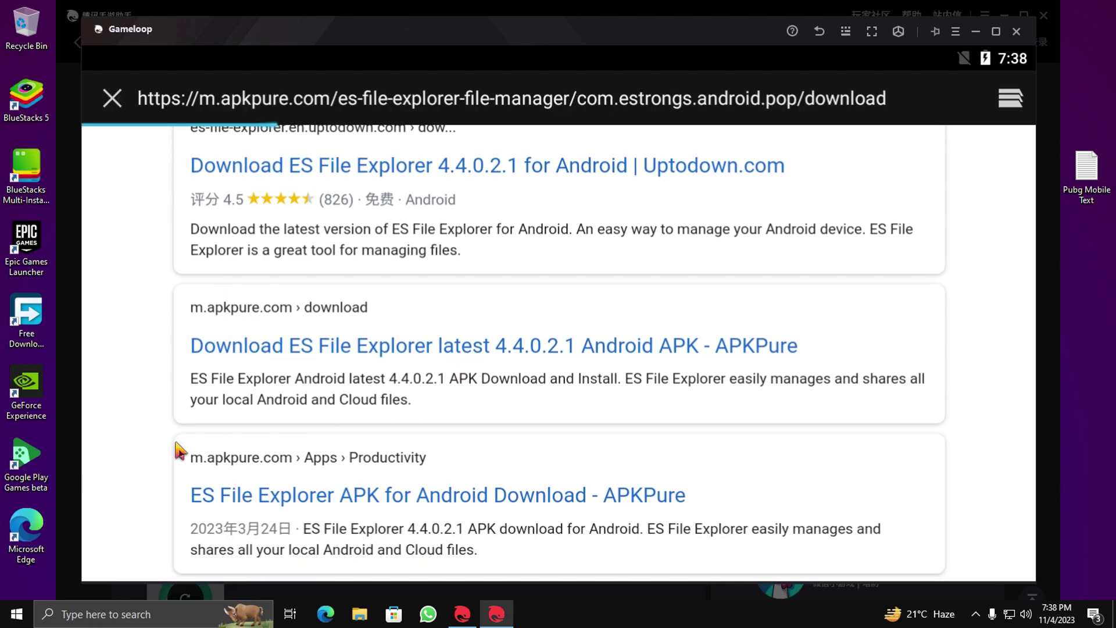
left_click_drag(157, 466, 205, 207)
scroll(291, 242, "down", 10)
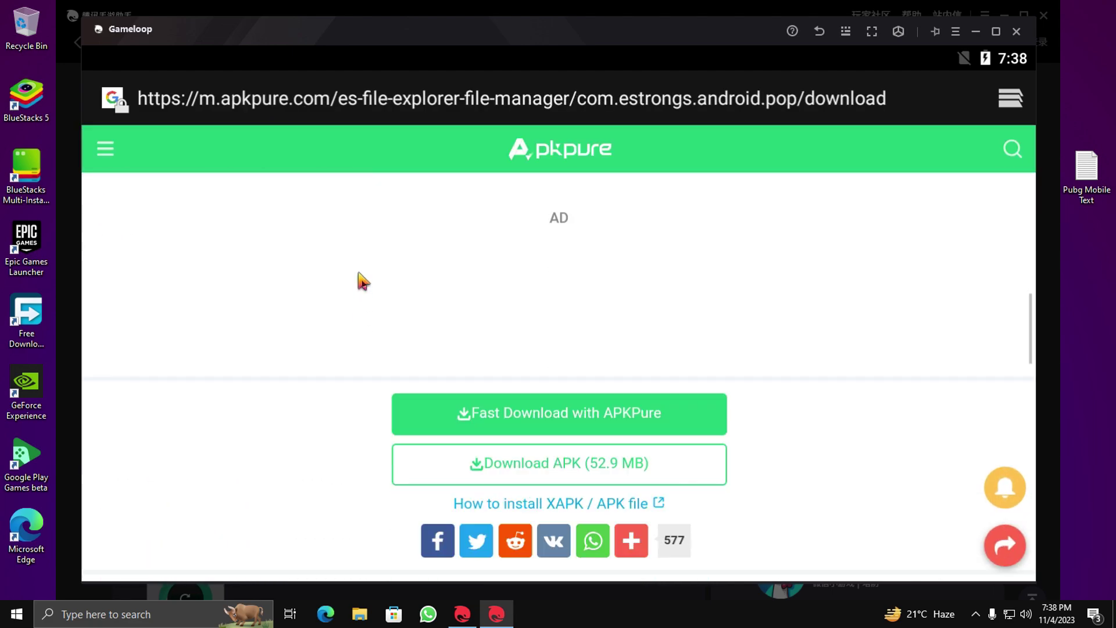
scroll(368, 508, "up", 3)
scroll(370, 508, "up", 1)
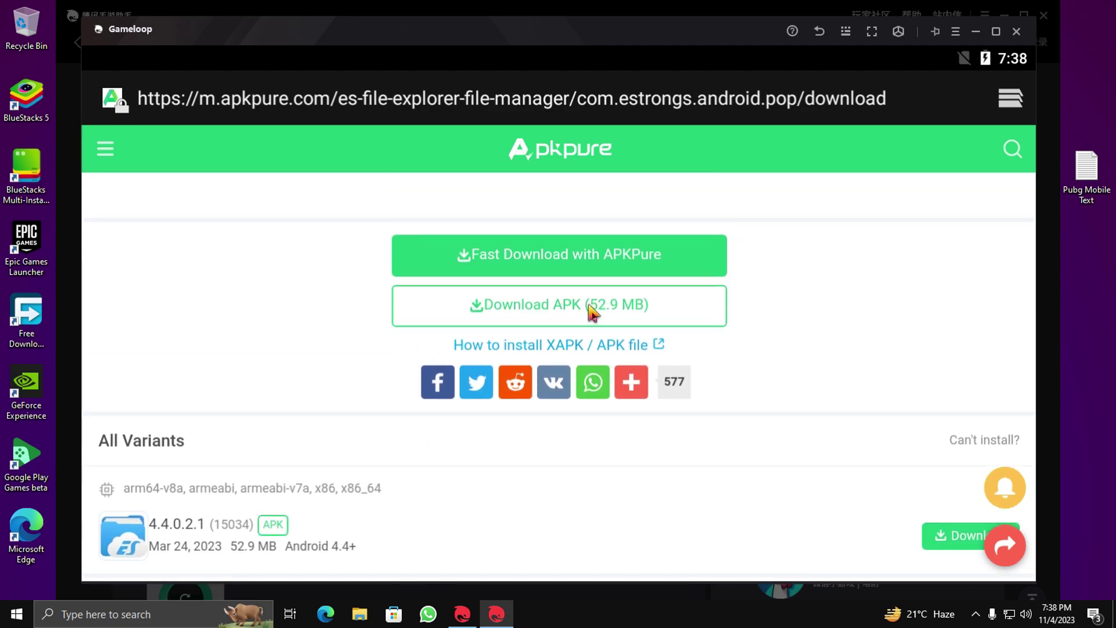
left_click(593, 309)
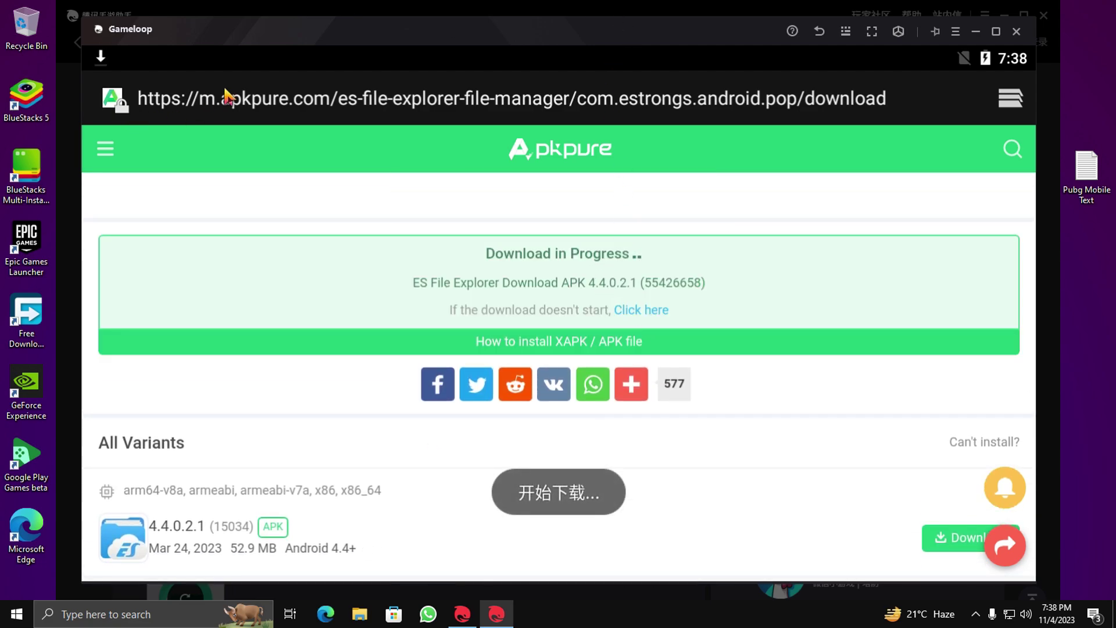
Step: Close the 安装管理器 window and the 腾讯手游助手 main window, keeping the emulator open
left_click(149, 7)
left_click(735, 278)
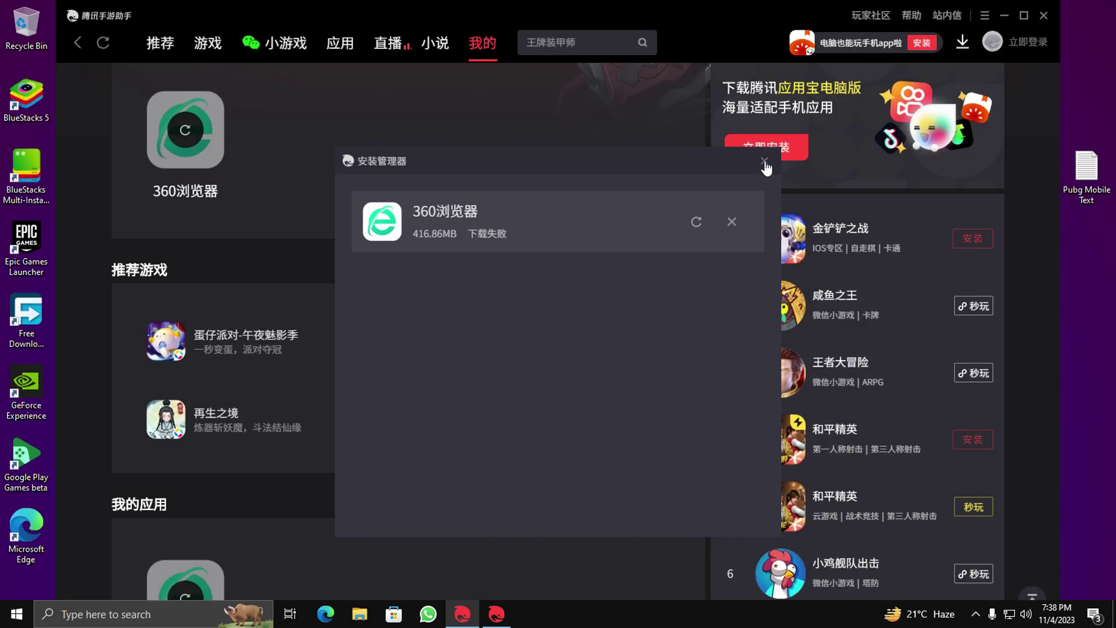
left_click(765, 169)
left_click(1038, 17)
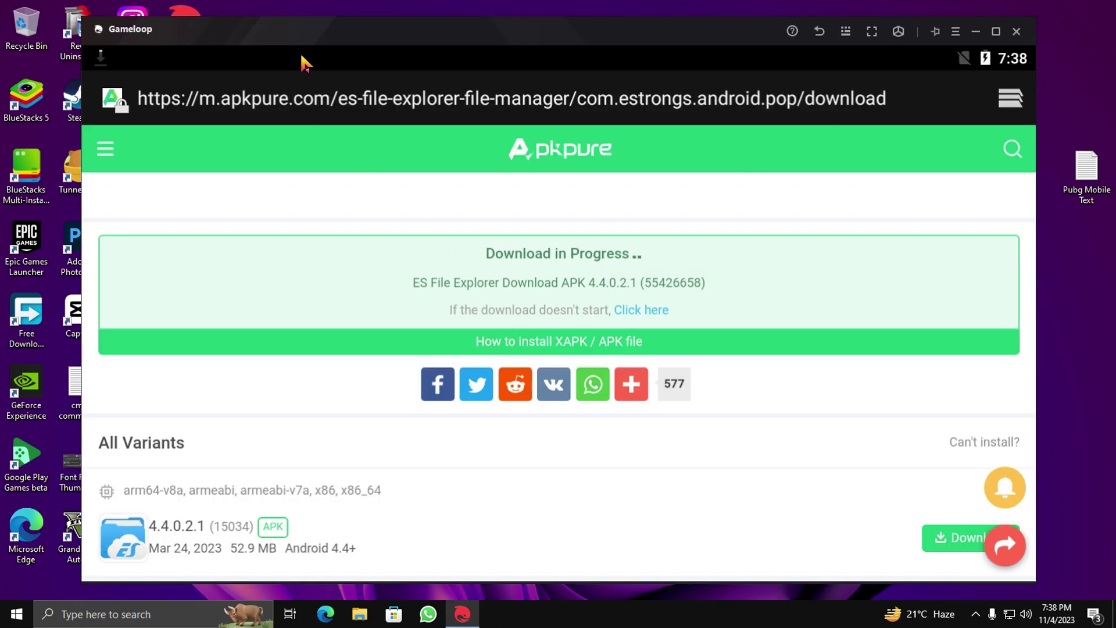
Step: Open the finished ES File Explorer APK download from the Android notifications and install it
left_click_drag(301, 57, 430, 242)
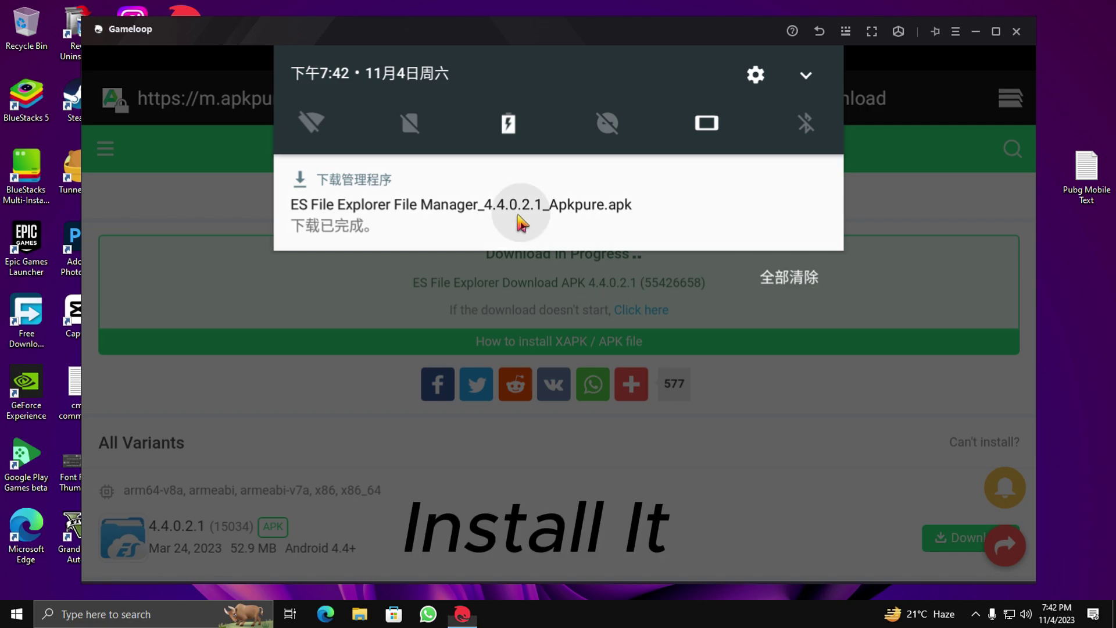
left_click(532, 220)
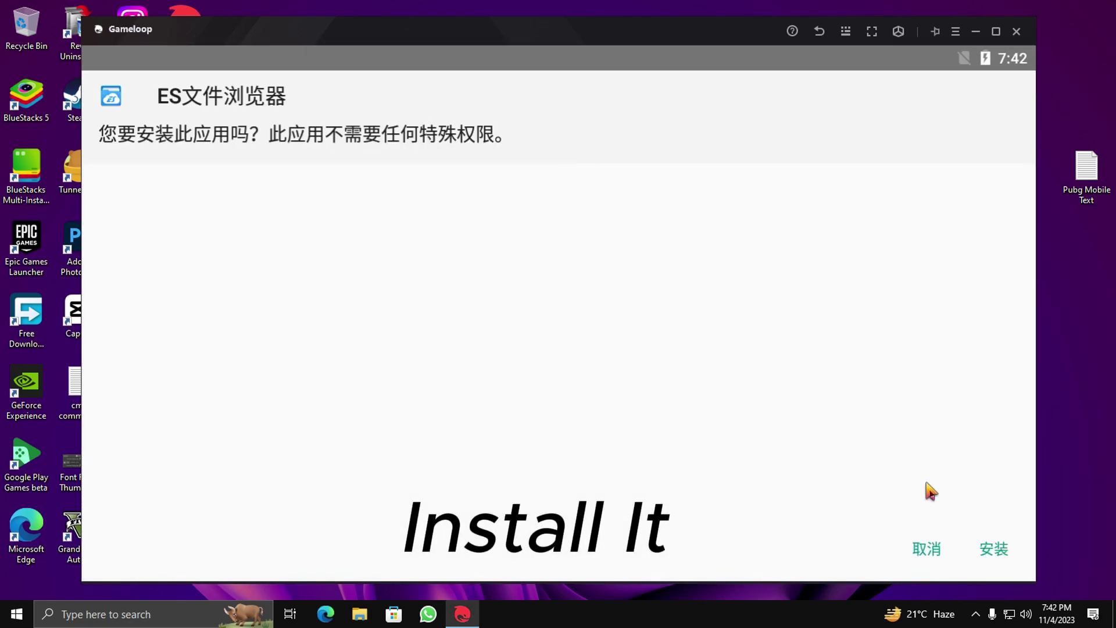
left_click(993, 549)
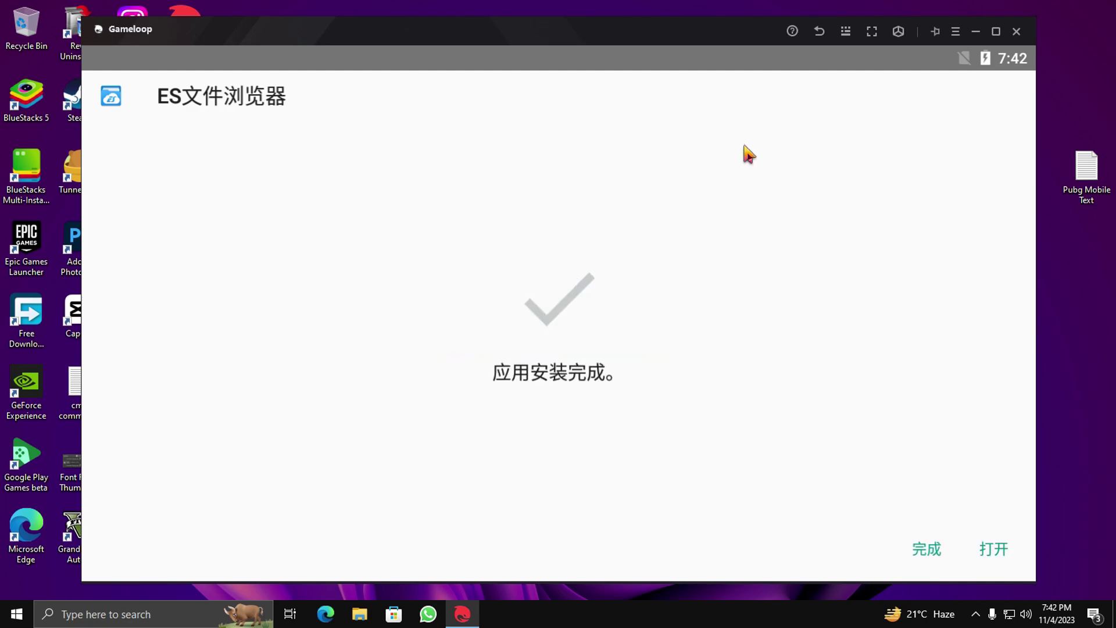
Step: Return to the emulator's home screen and open the language preferences under 语言和输入法 in the Android settings
left_click(819, 32)
left_click(819, 31)
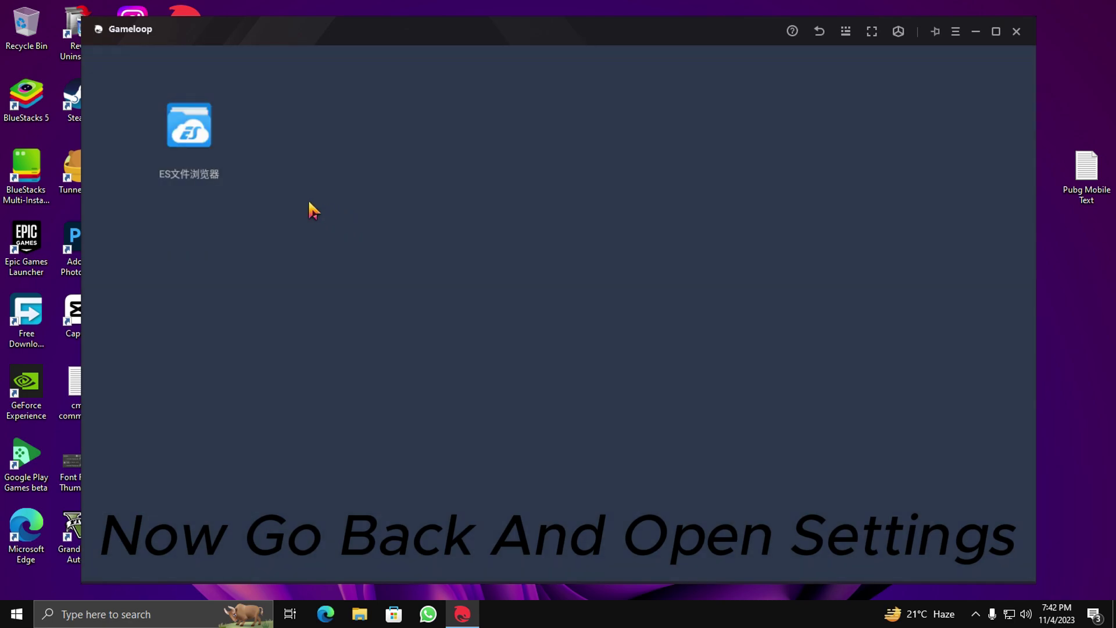
left_click(281, 124)
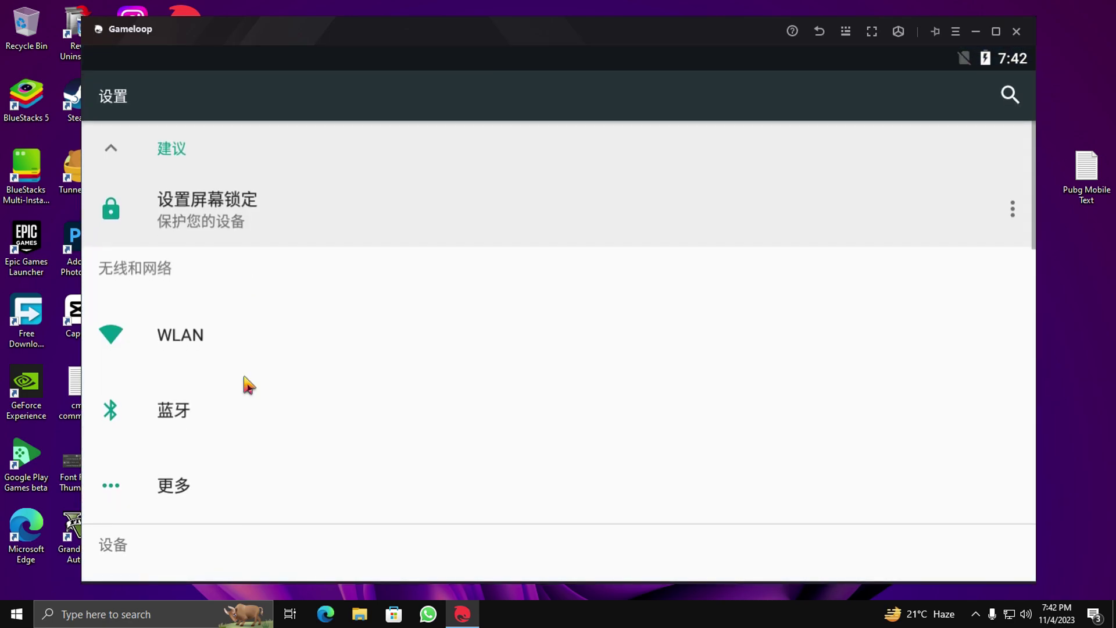
scroll(244, 384, "down", 10)
left_click_drag(251, 192, 237, 462)
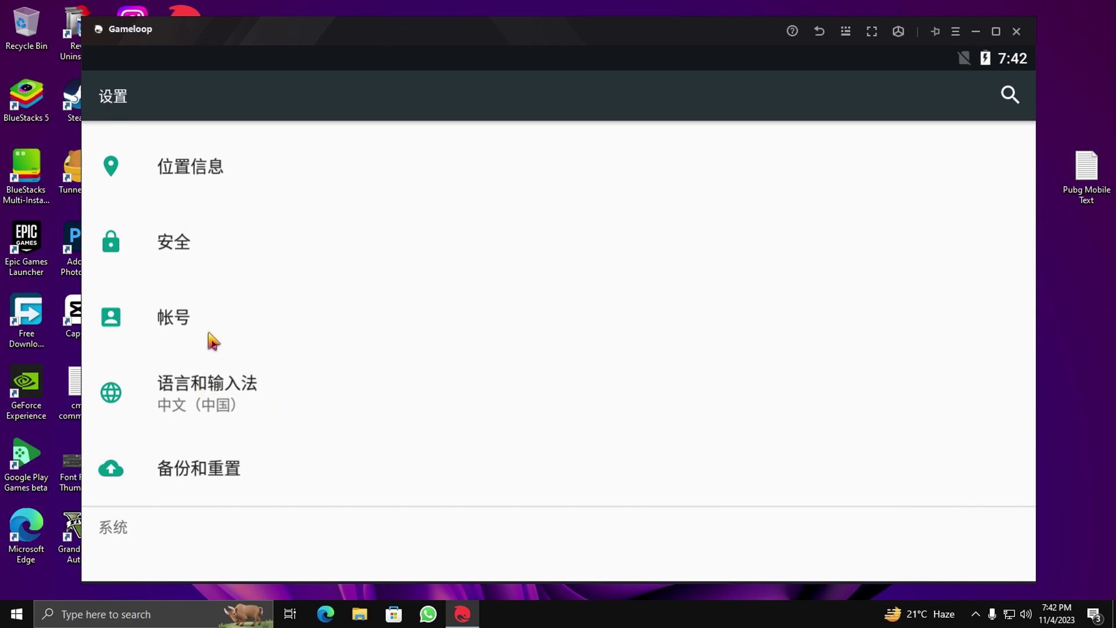
left_click(185, 384)
left_click(148, 170)
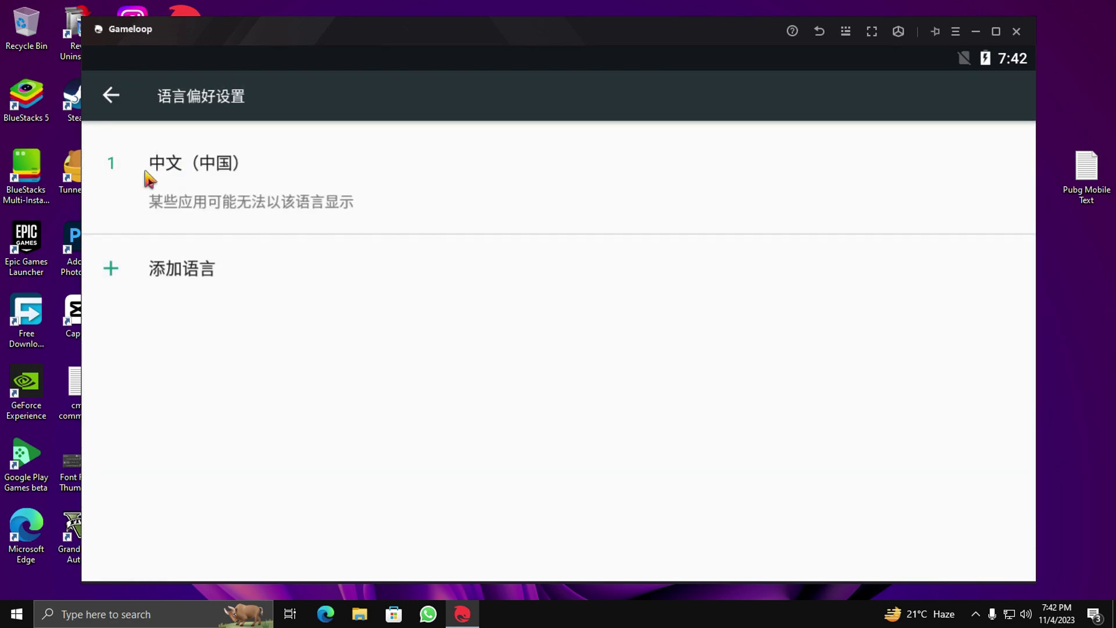
Step: Search the available languages for "en" and add English (United States) to the language preferences
left_click(167, 273)
left_click(1011, 94)
type("en")
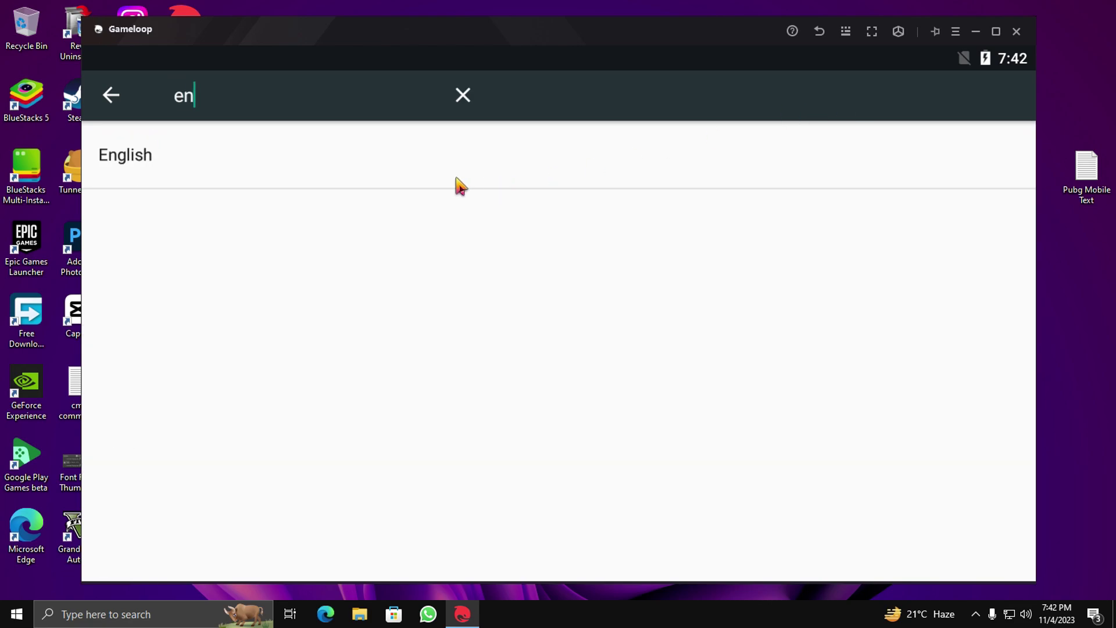
left_click(267, 159)
left_click(207, 197)
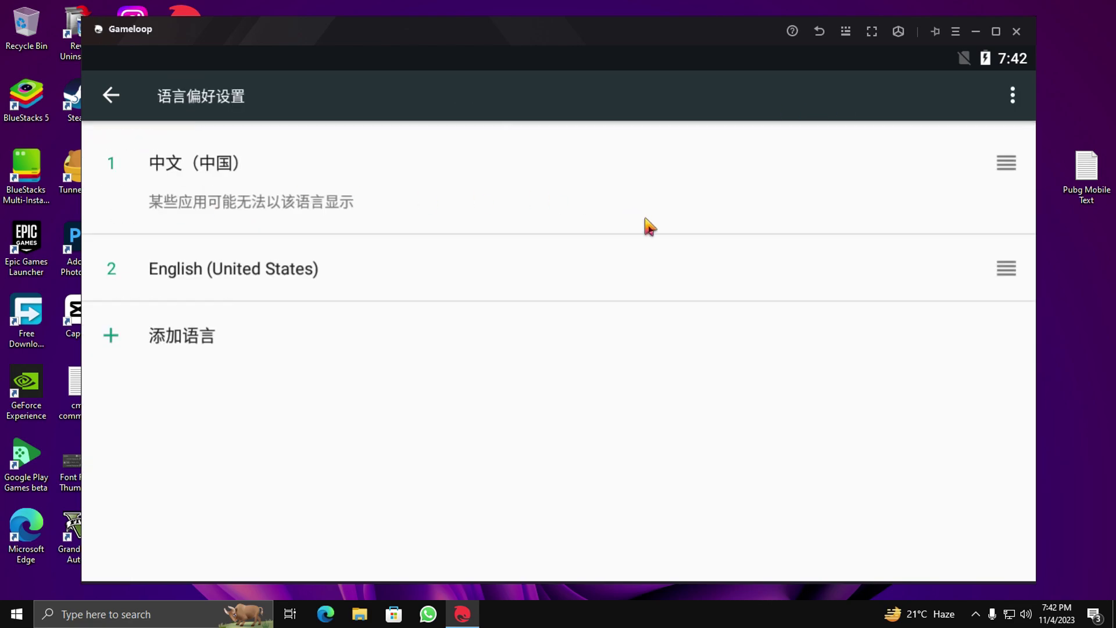
Step: Make English (United States) the first language, remove 中文（中国）, and return to the emulator's home screen
left_click_drag(995, 279, 1006, 165)
left_click(1012, 95)
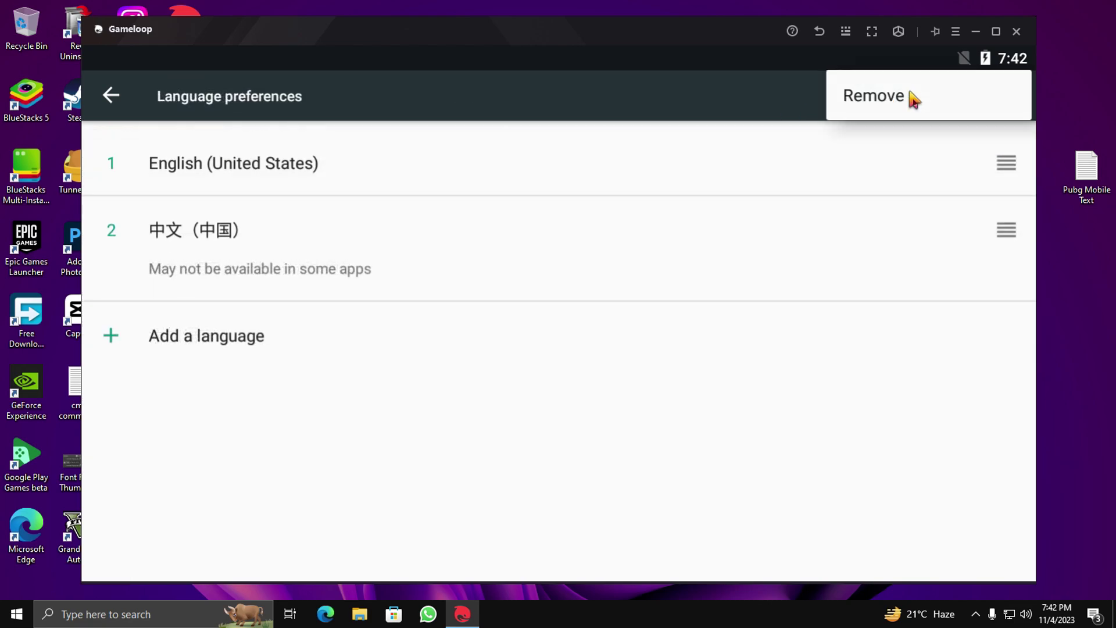
left_click(912, 99)
left_click(746, 247)
left_click(1010, 95)
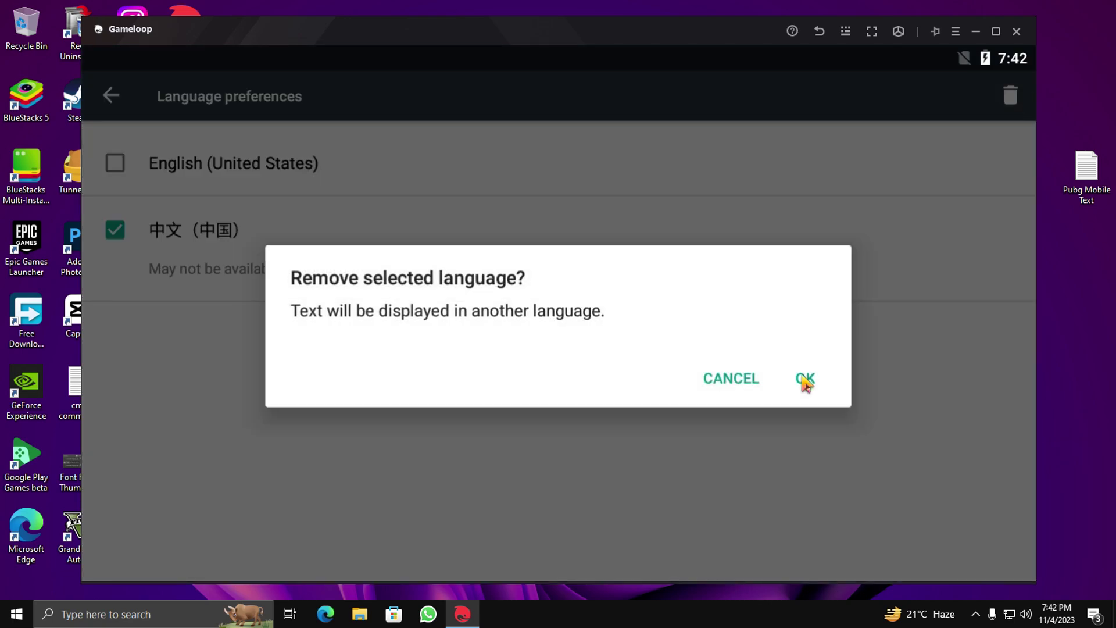
left_click(804, 381)
left_click(820, 33)
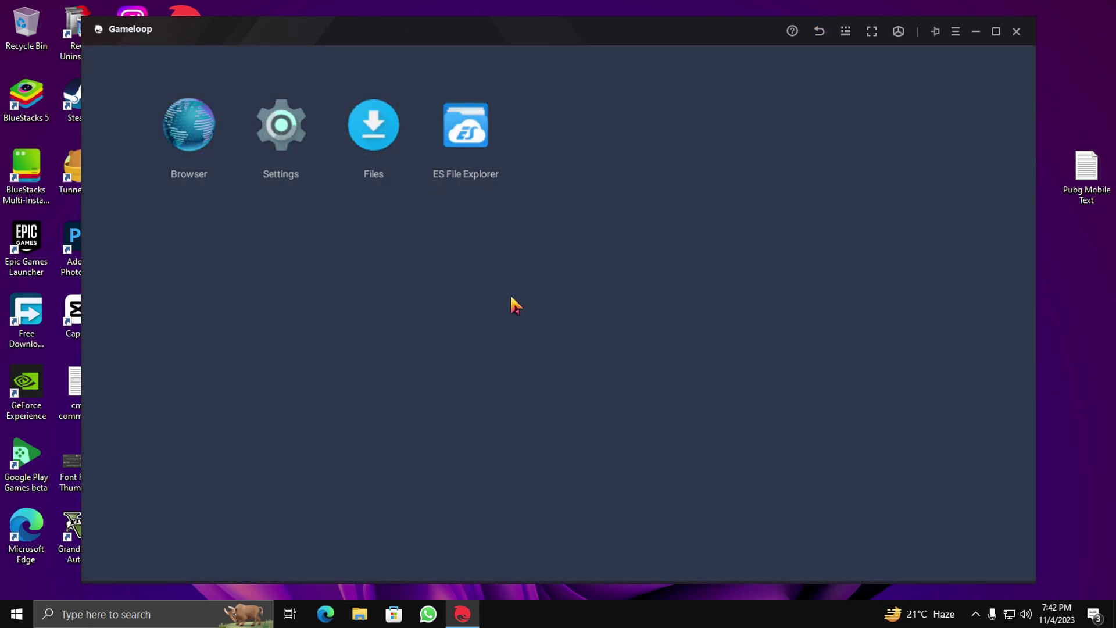
Step: Switch to Microsoft Edge and open the pubgmobile.com website
left_click(325, 613)
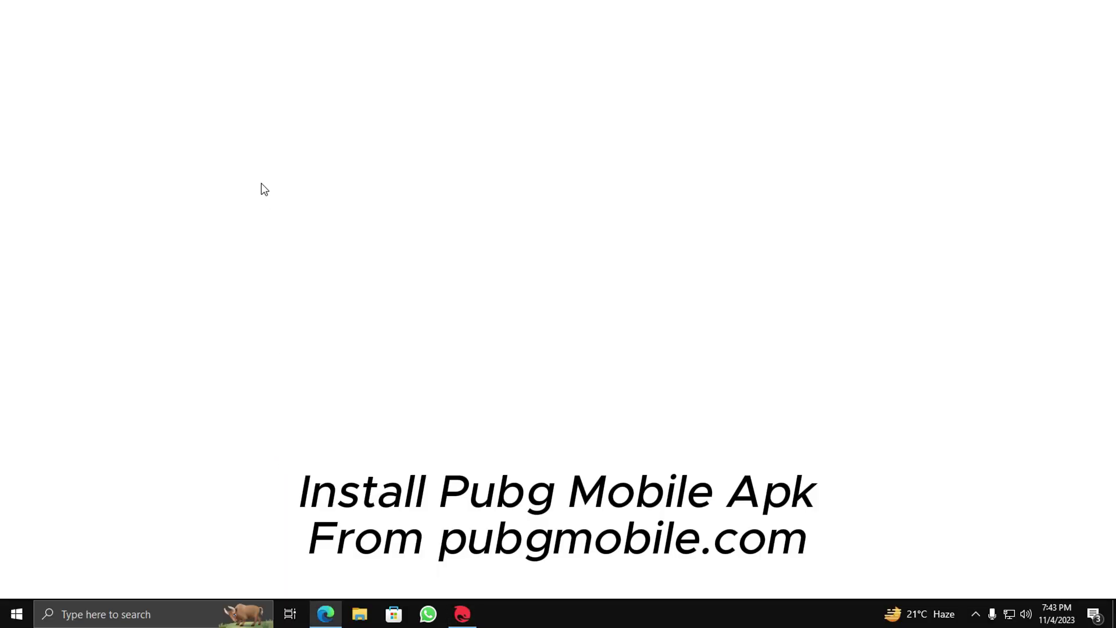
left_click(267, 43)
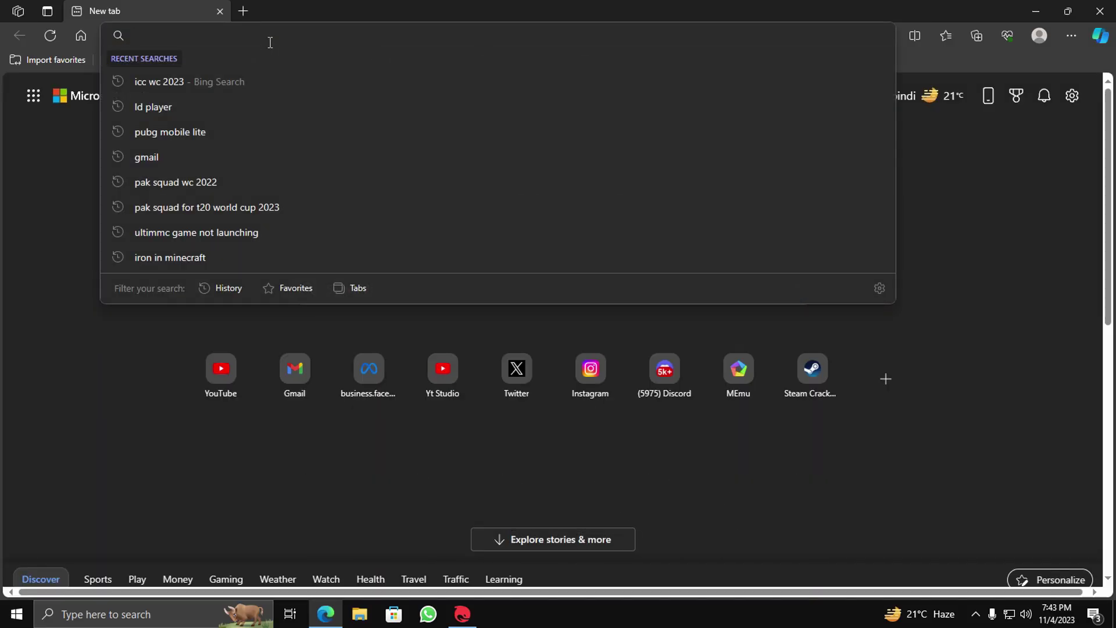
type("pubgmobil")
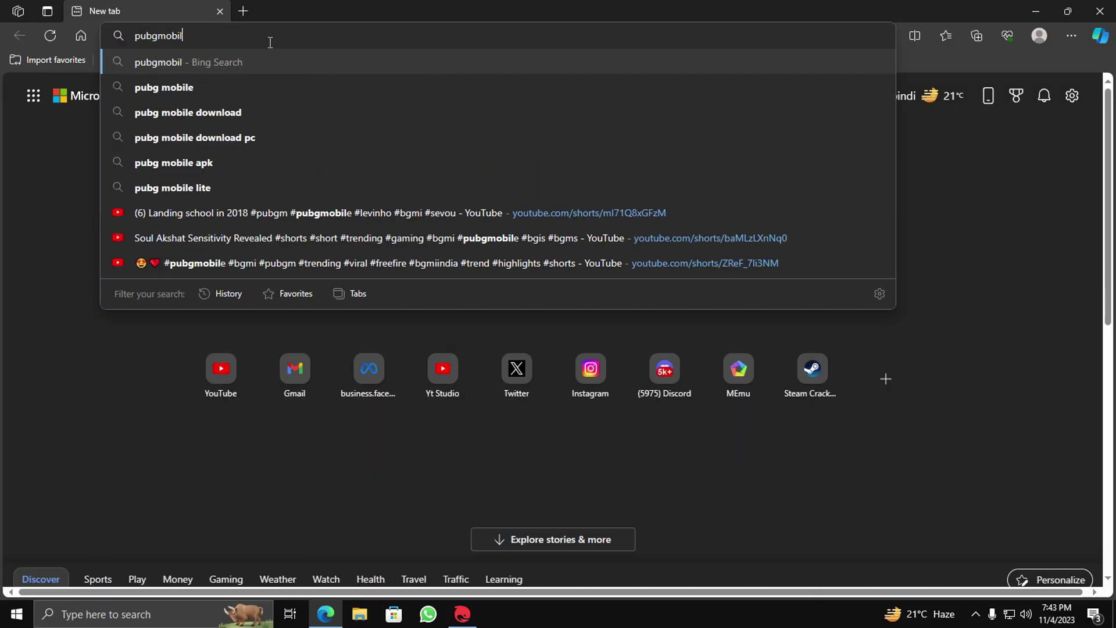
type("e.com")
key("Return")
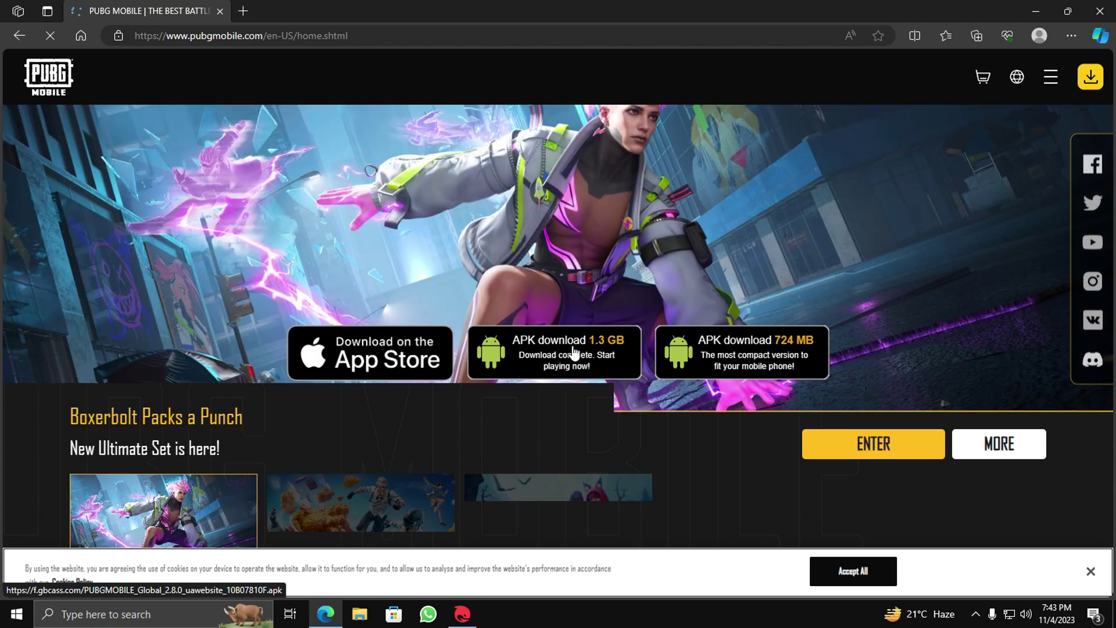
Step: Start the 1.3 GB PUBG Mobile APK download, cancel it, and close the browser
left_click(574, 352)
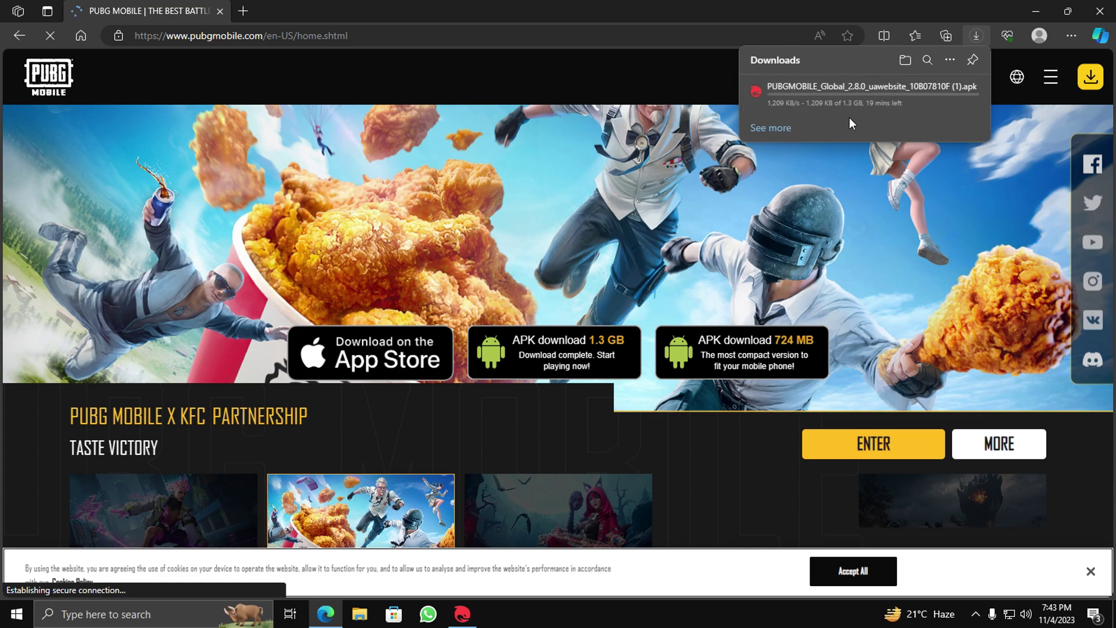
mouse_move(858, 116)
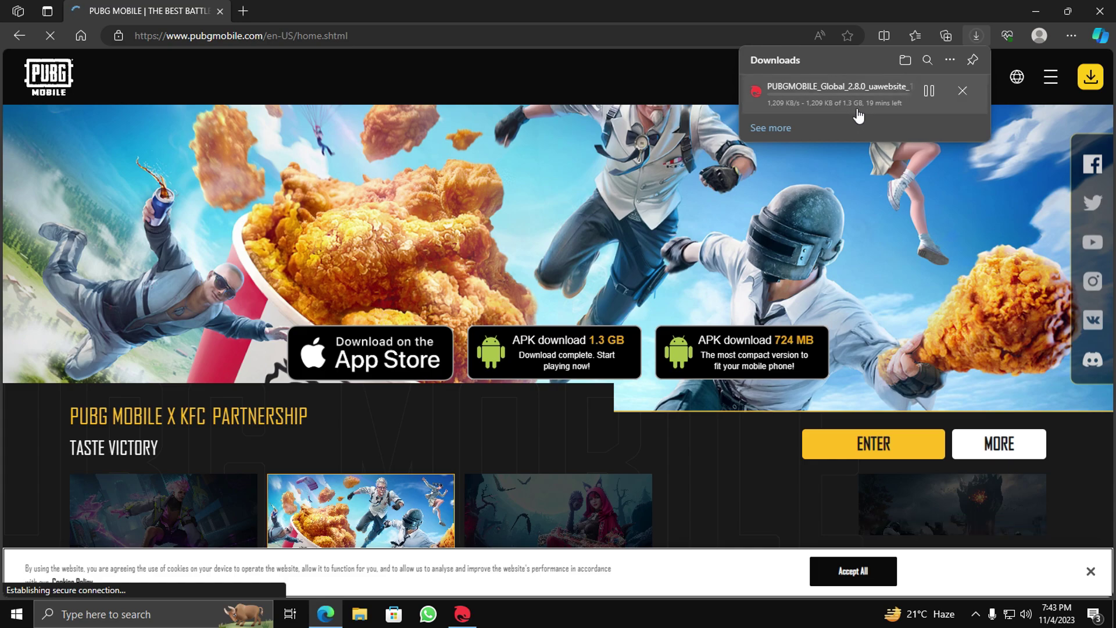
left_click(962, 93)
left_click(1100, 8)
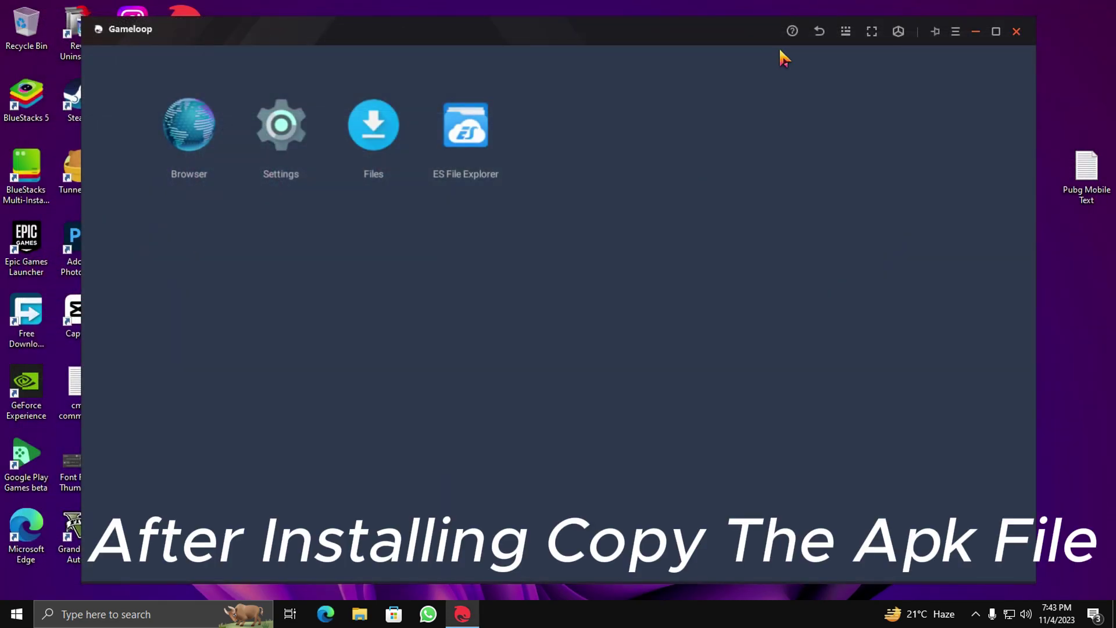
Step: Switch to File Explorer and copy the PUBGMOBILE_Global_2.8.0 APK file from the Downloads folder
left_click(359, 613)
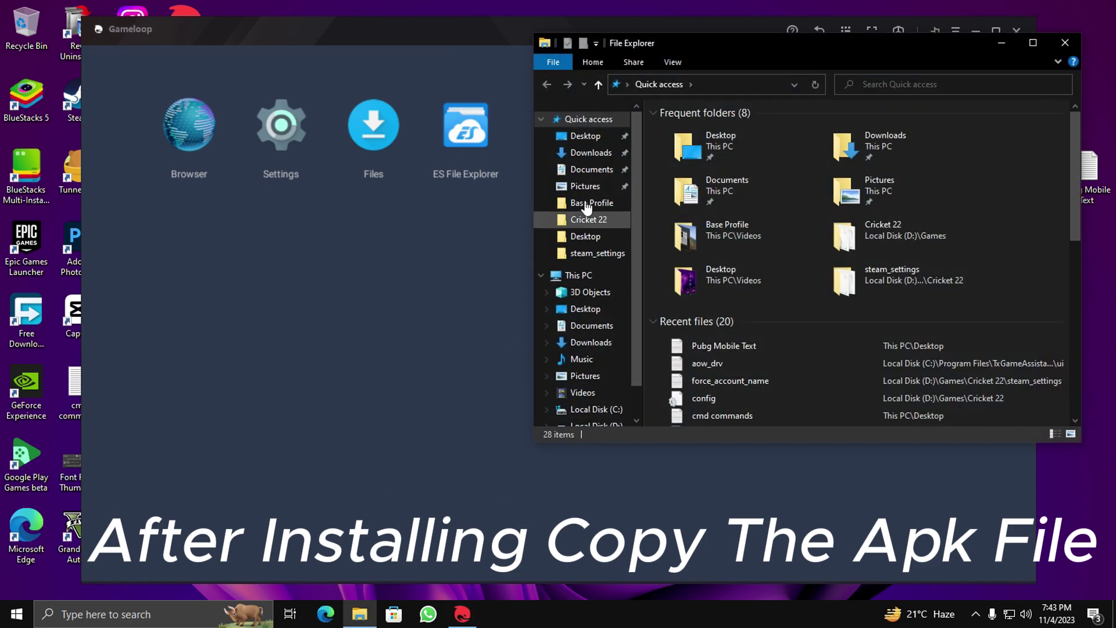
left_click(592, 153)
scroll(717, 174, "down", 10)
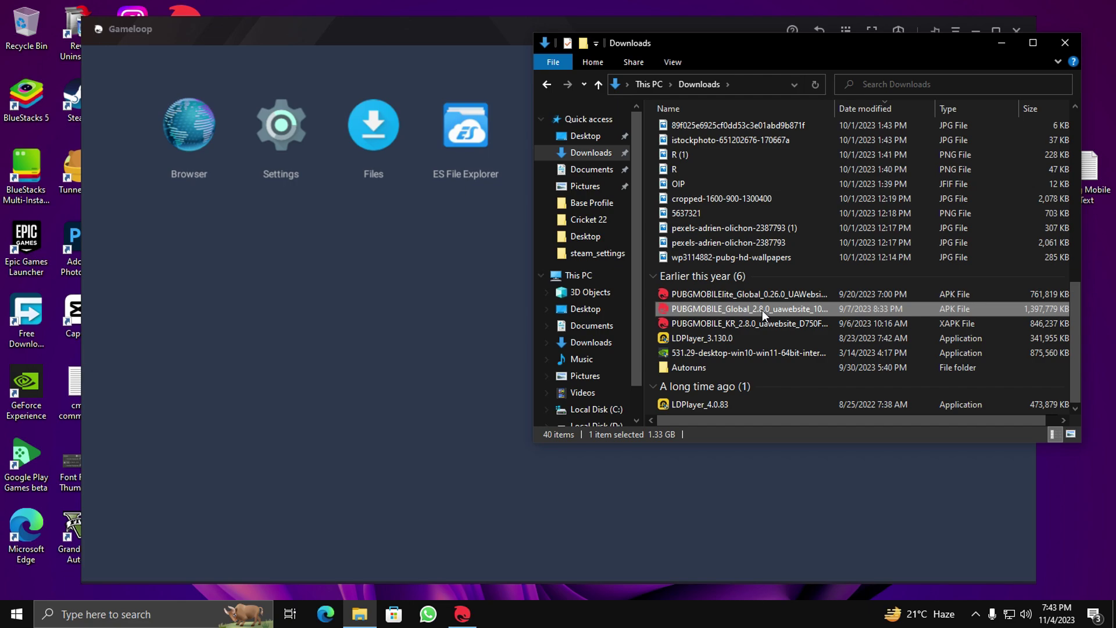
right_click(762, 310)
left_click(794, 228)
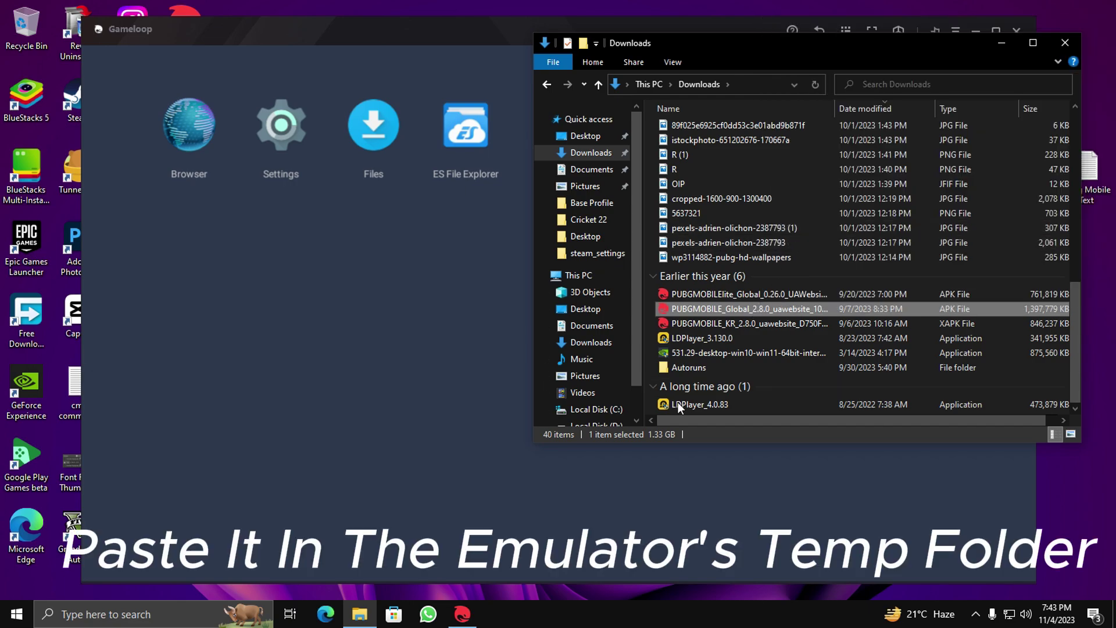
Step: Paste the APK into the MobileGamePCShared folder under C:\Temp\TxGameDownload and close File Explorer
left_click(578, 275)
double_click(723, 313)
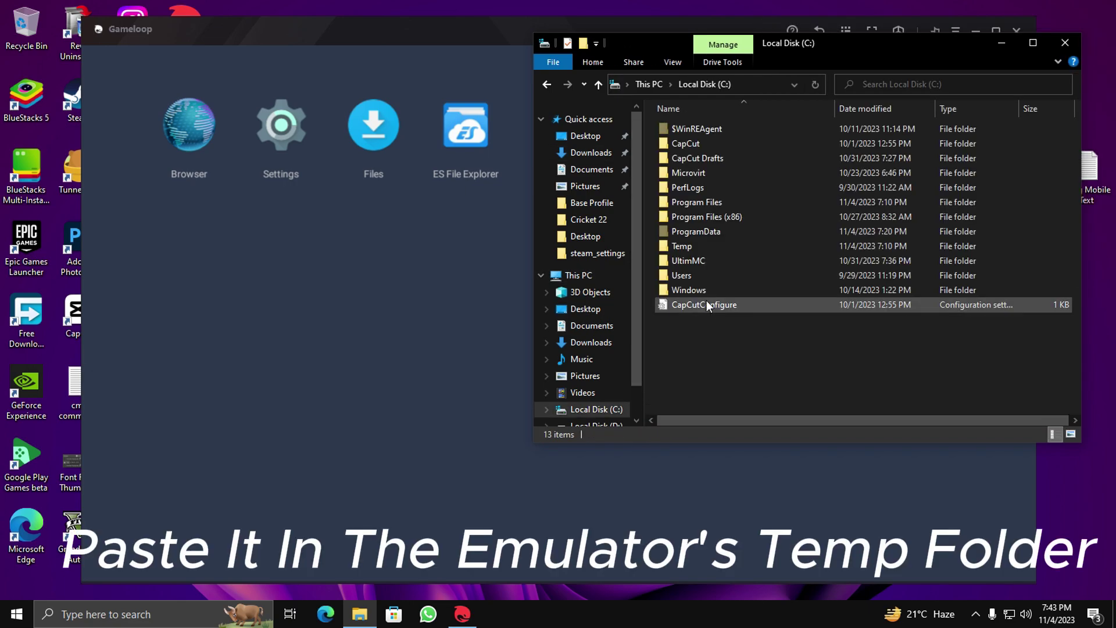
double_click(705, 246)
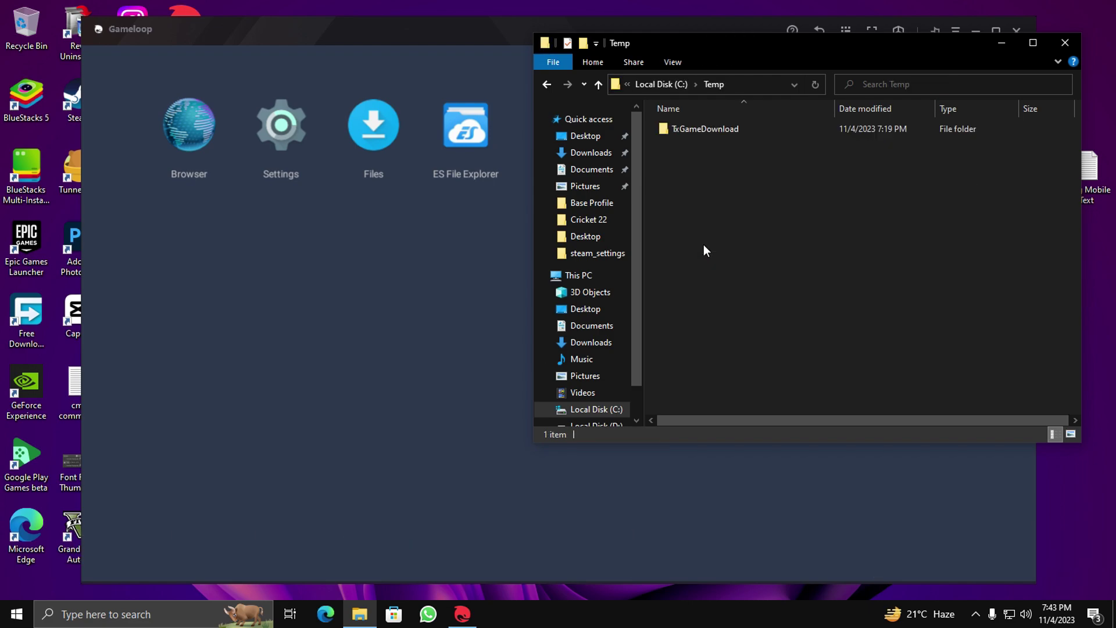
double_click(708, 126)
left_click(699, 143)
double_click(699, 143)
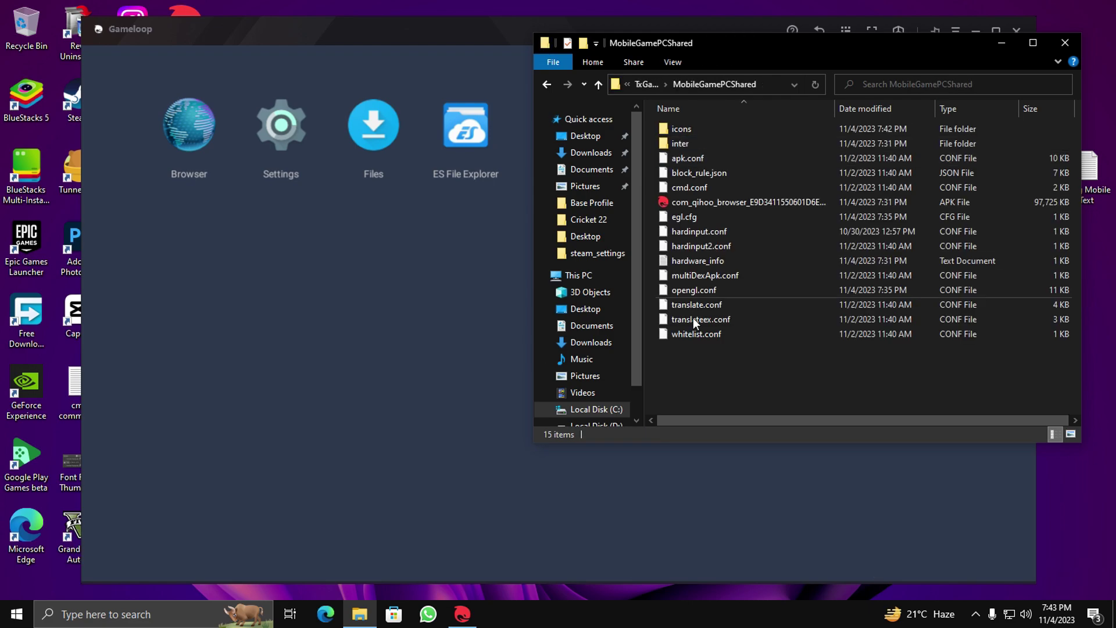
right_click(704, 373)
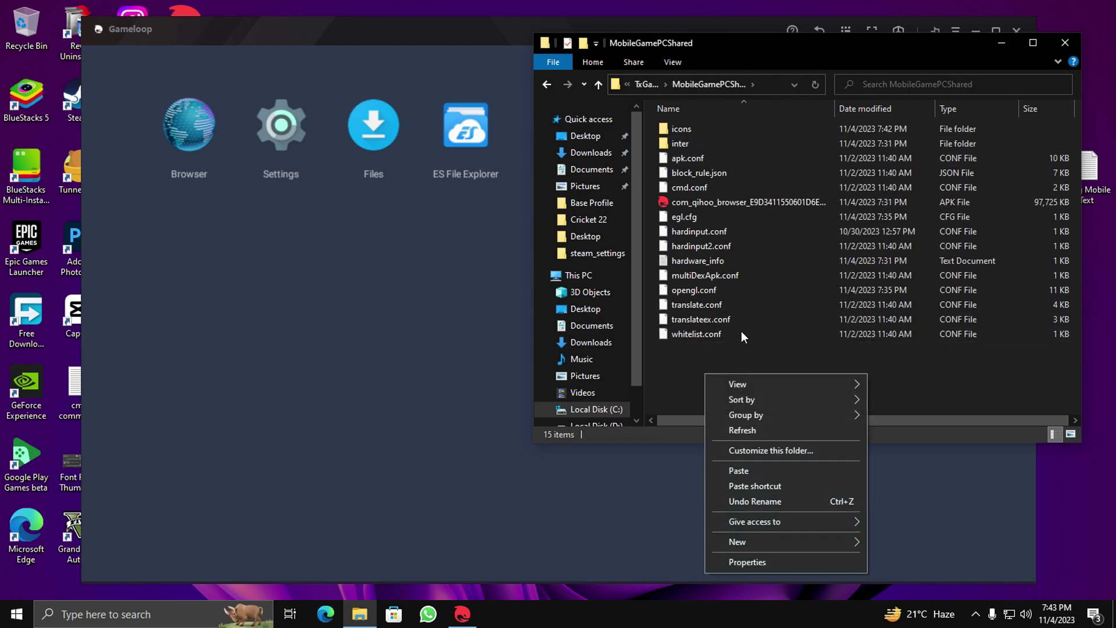
left_click(725, 466)
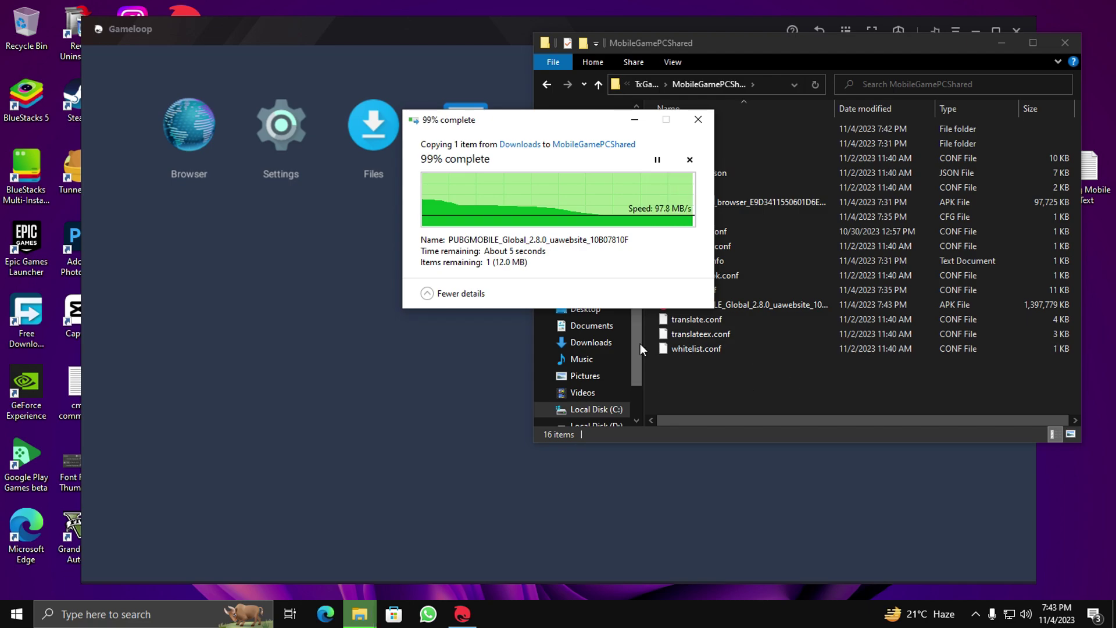
left_click(1066, 42)
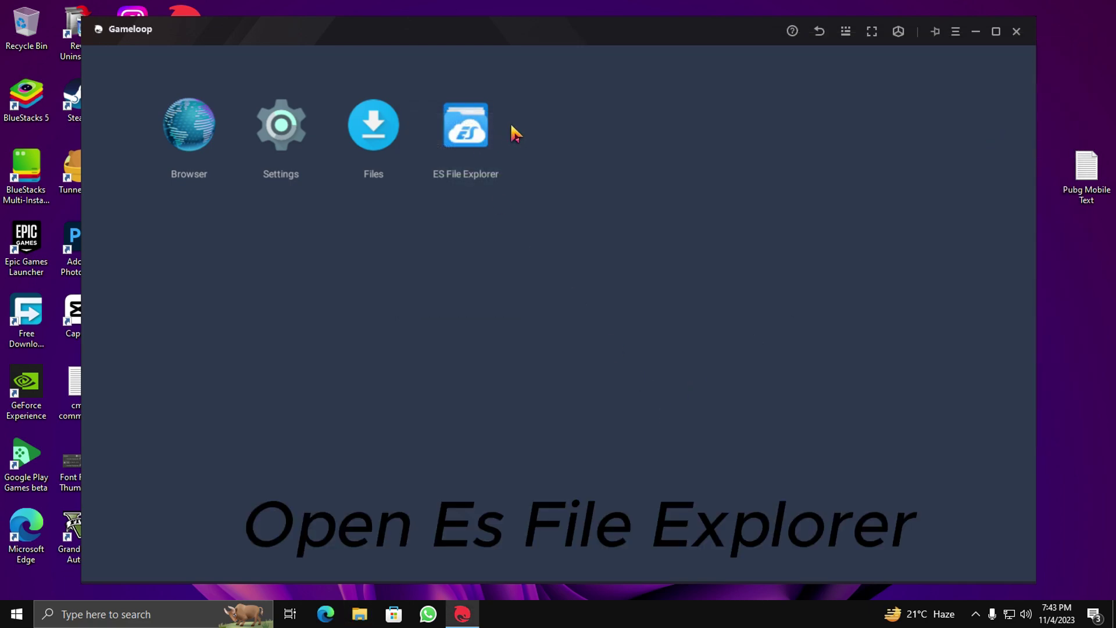
Step: Open ES File Explorer in the emulator and go from Internal Storage to the /data/share1 folder
left_click(465, 127)
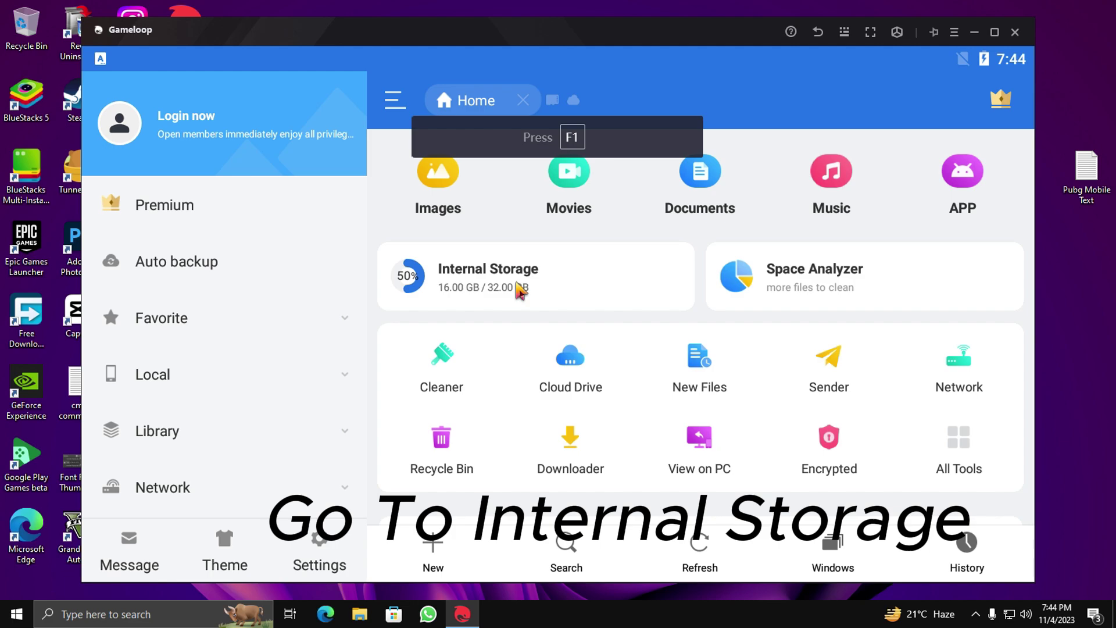
left_click(519, 289)
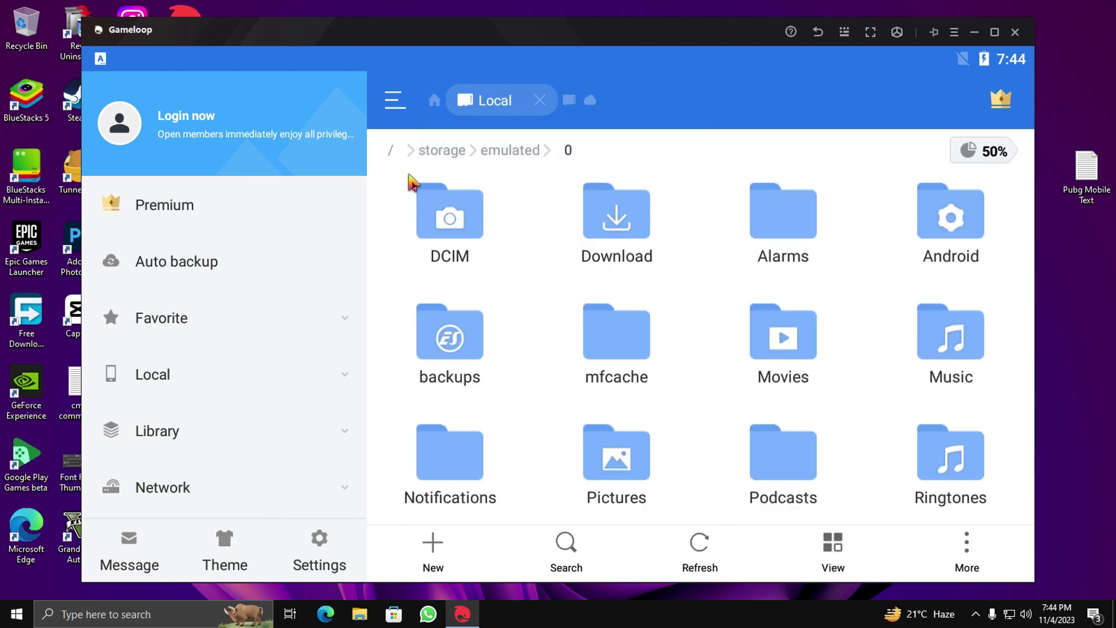
left_click(392, 152)
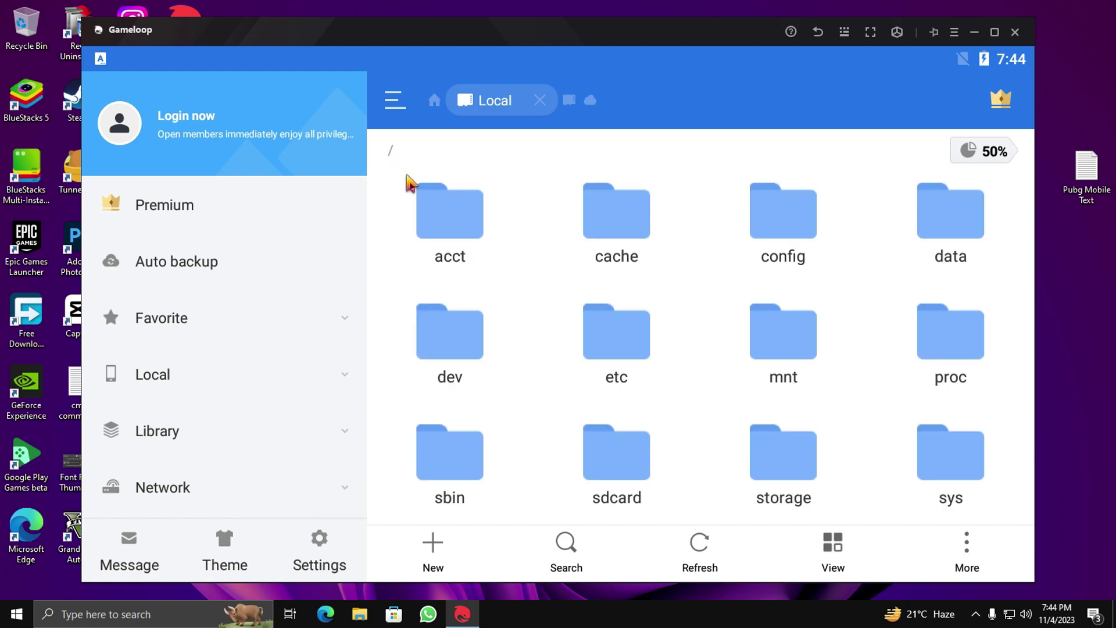
left_click(956, 229)
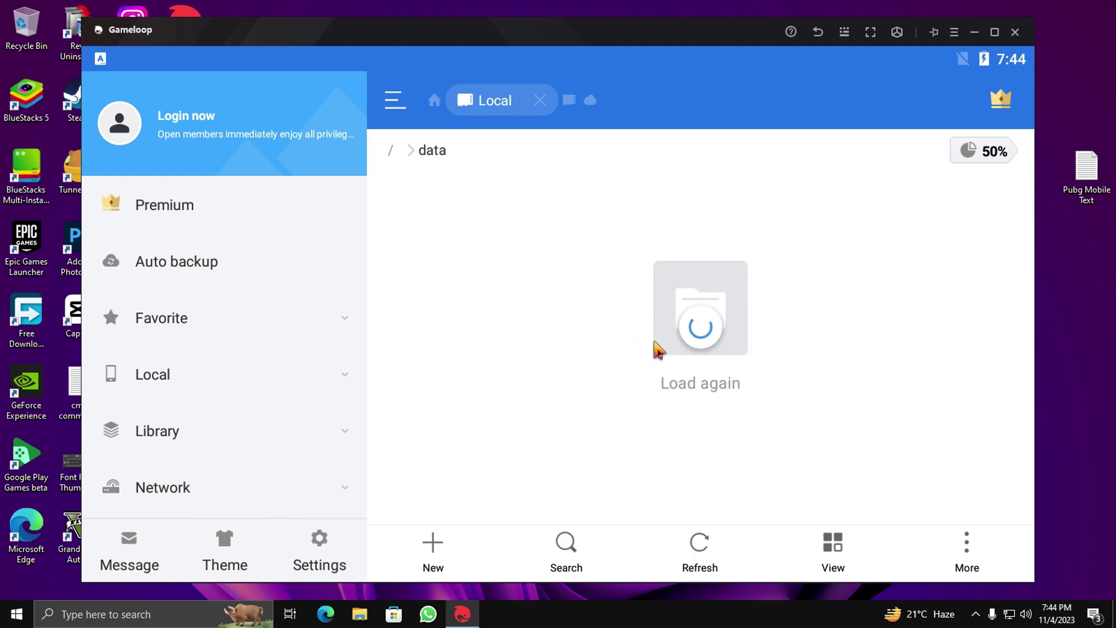
left_click(678, 386)
left_click_drag(645, 401, 650, 251)
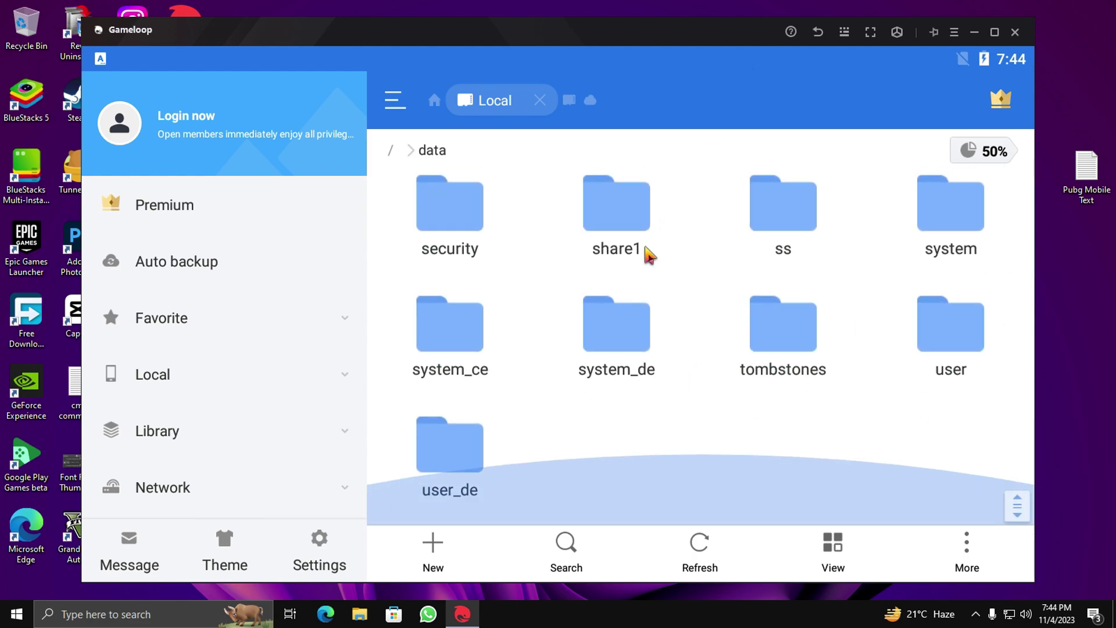
left_click(619, 235)
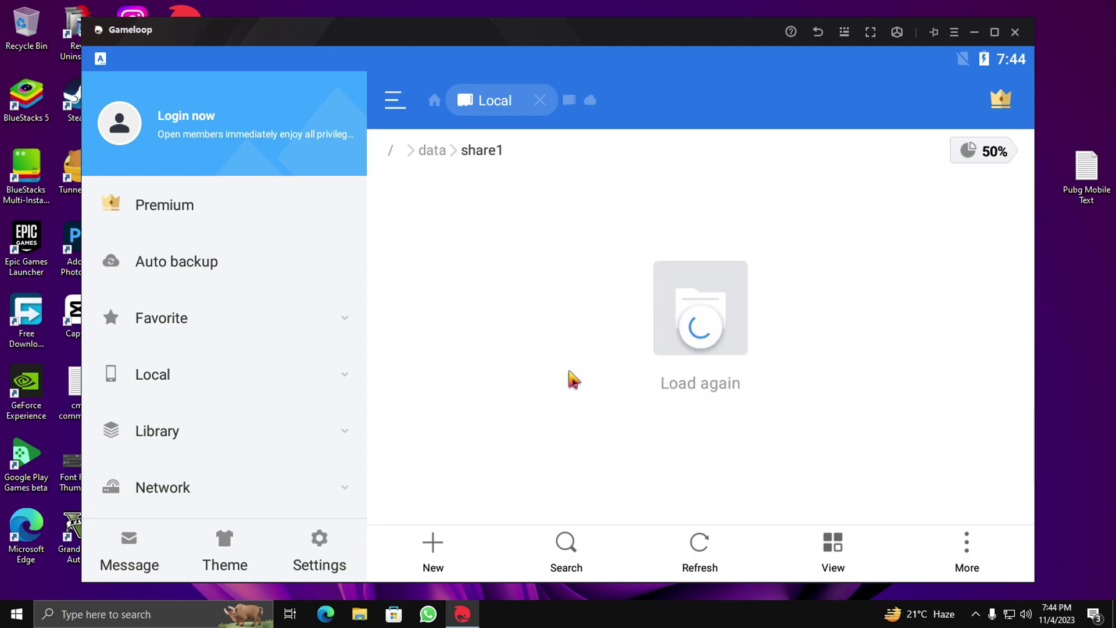
Step: Install the PUBGMOBILE_Global_2.8.0 APK from the share1 folder
scroll(614, 449, "down", 2)
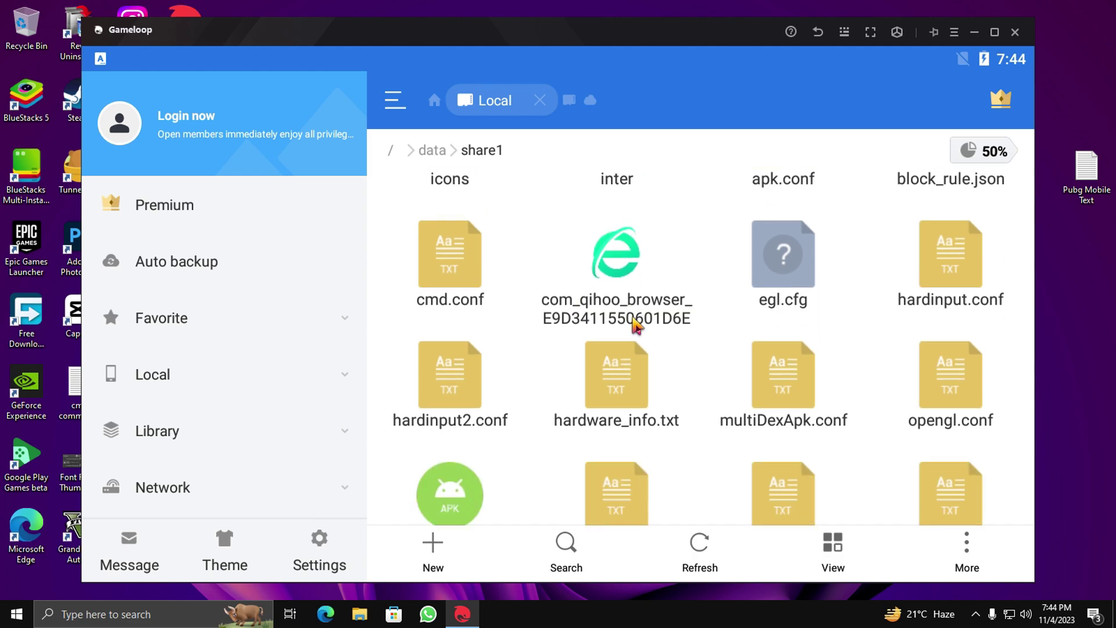
left_click(465, 462)
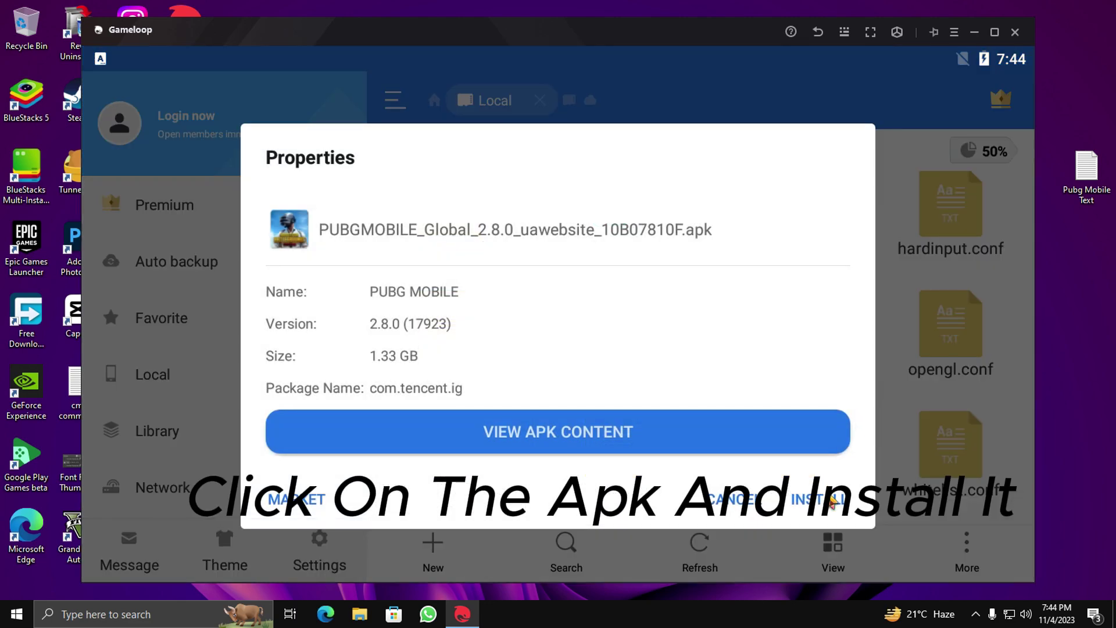
left_click(831, 499)
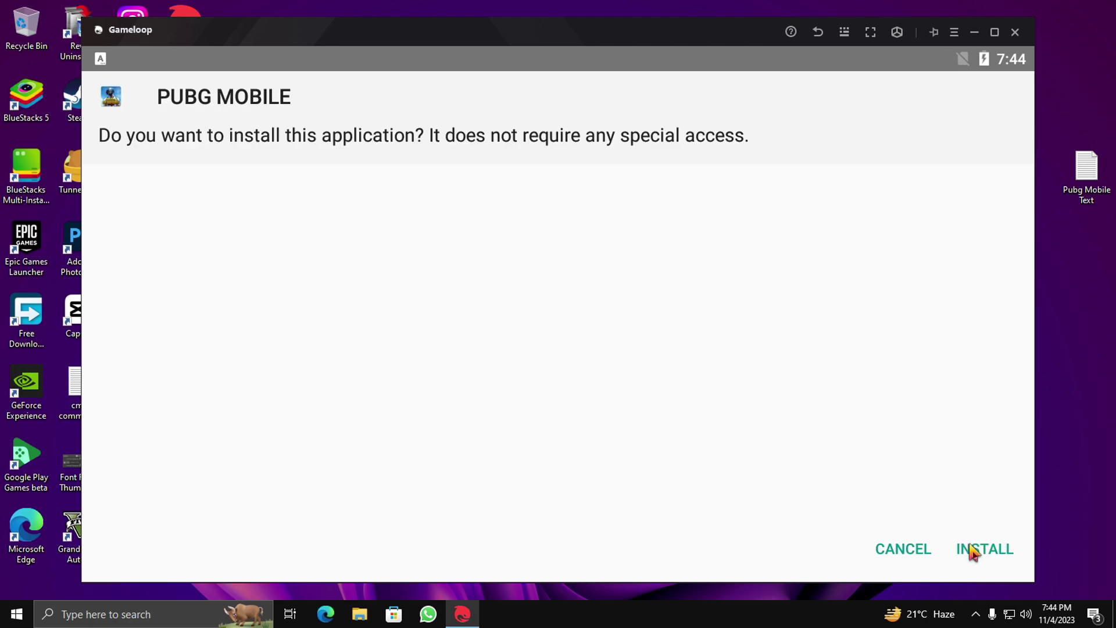
left_click(973, 550)
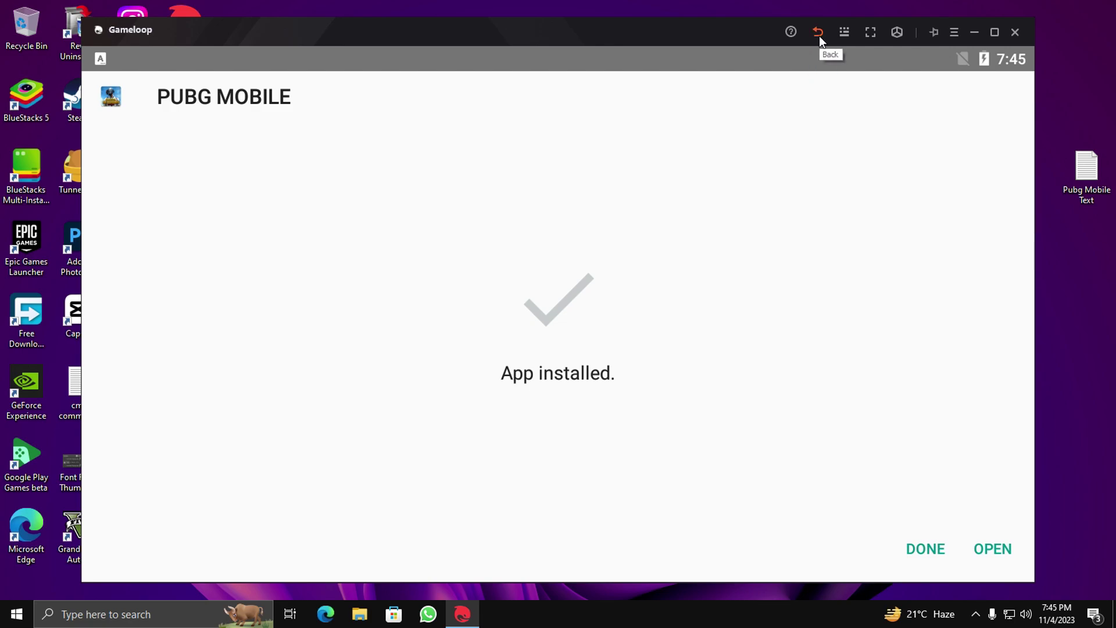
Step: Return from the installer and ES File Explorer to the emulator home screen and dismiss PUBG MOBILE's reboot message
left_click(818, 36)
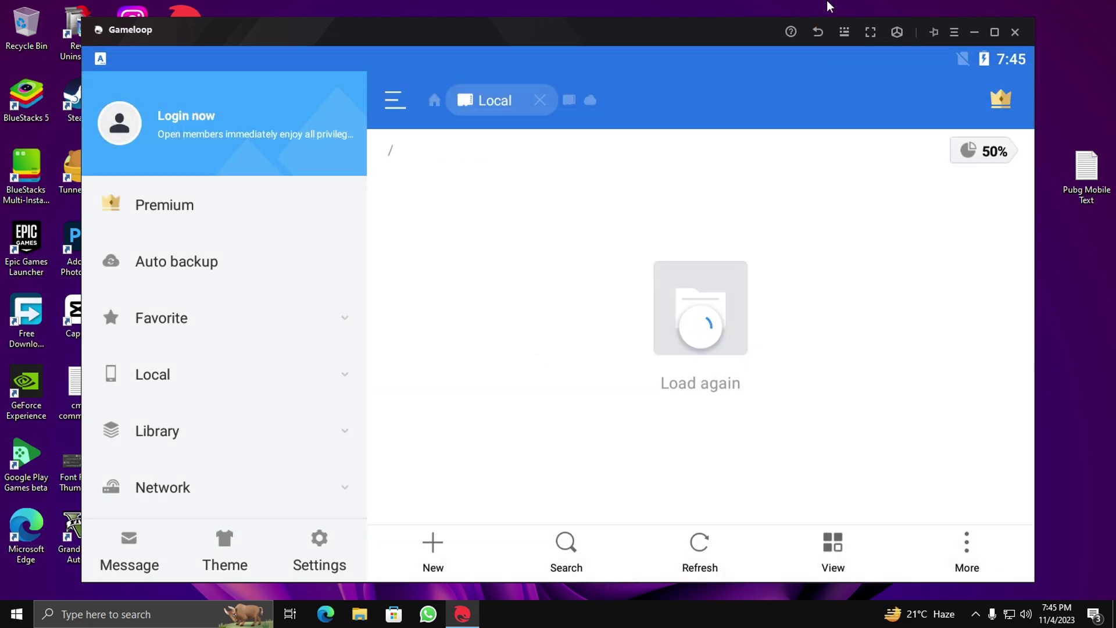
left_click(818, 33)
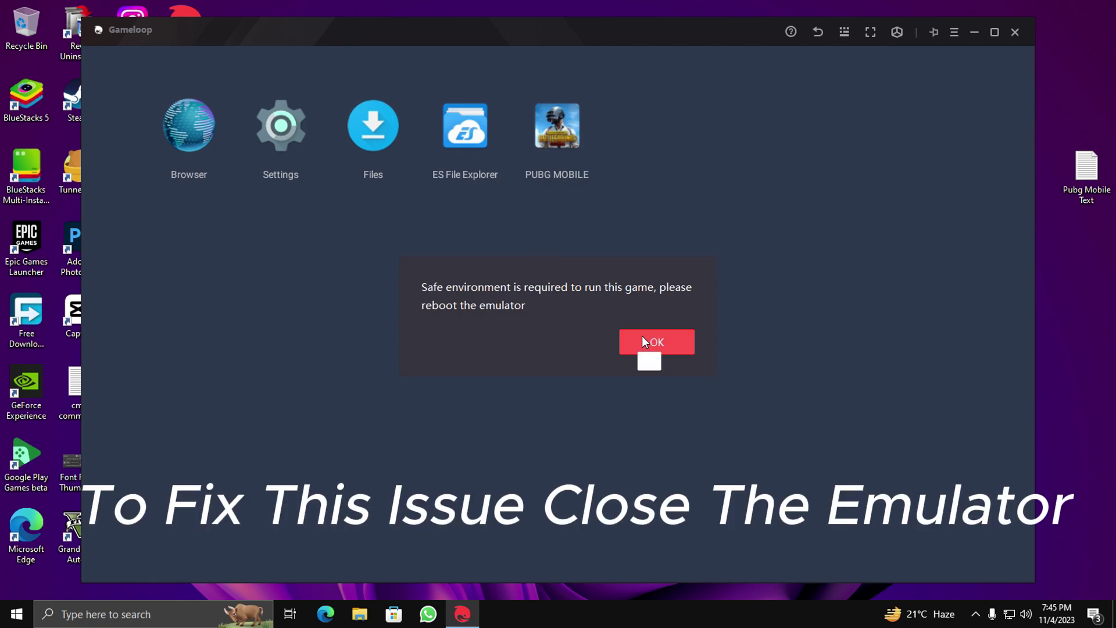
left_click(641, 338)
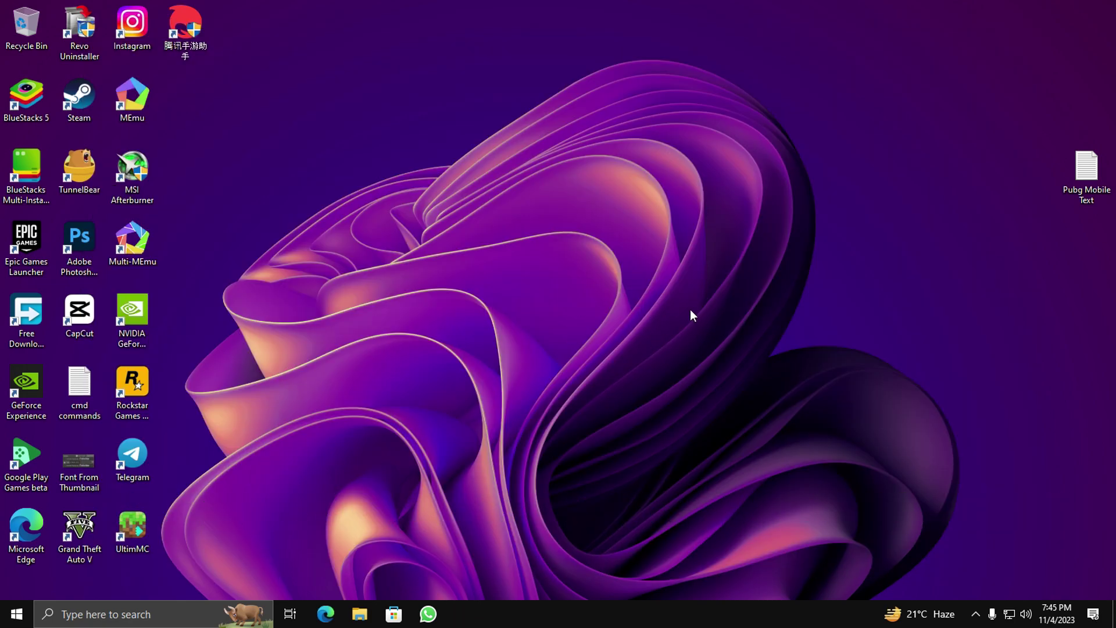
Step: Quit the emulator's background process from the Windows notification area
left_click(973, 605)
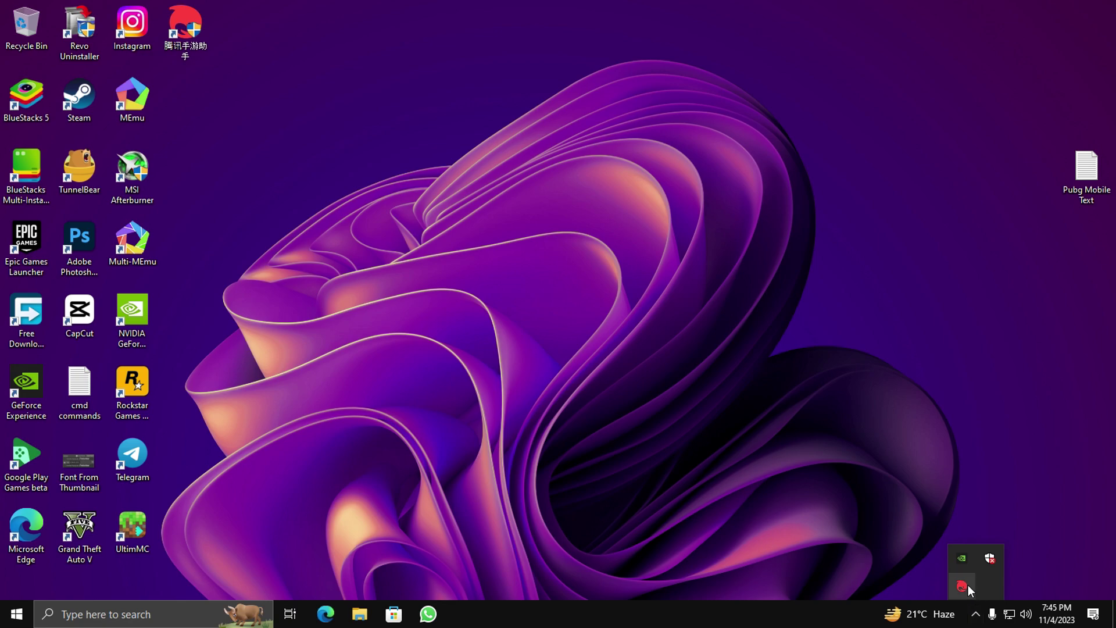
right_click(971, 573)
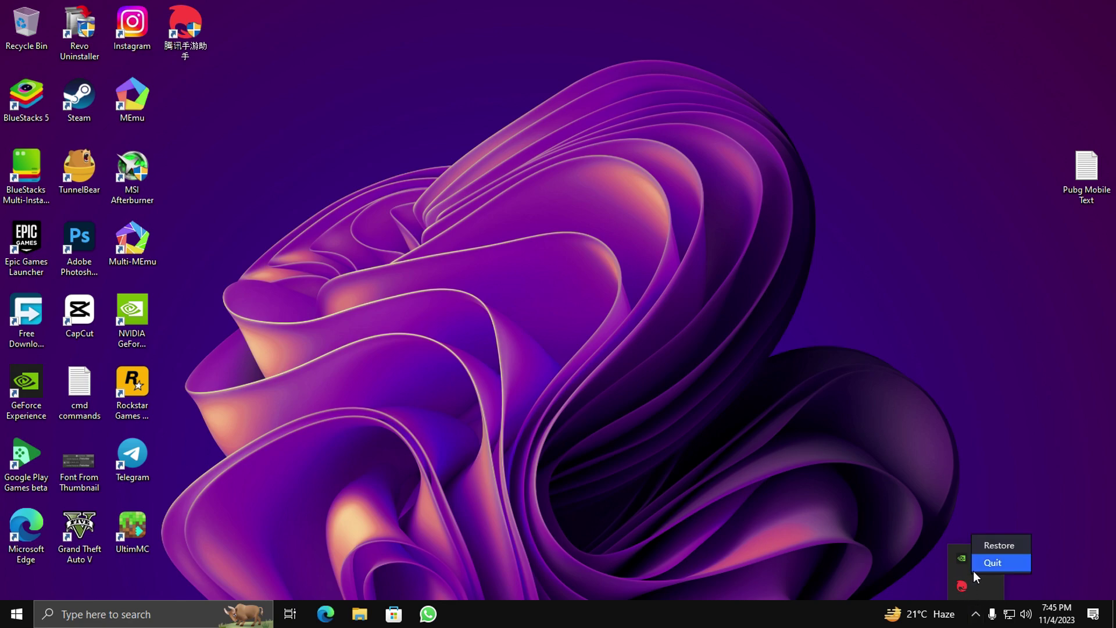
left_click(992, 564)
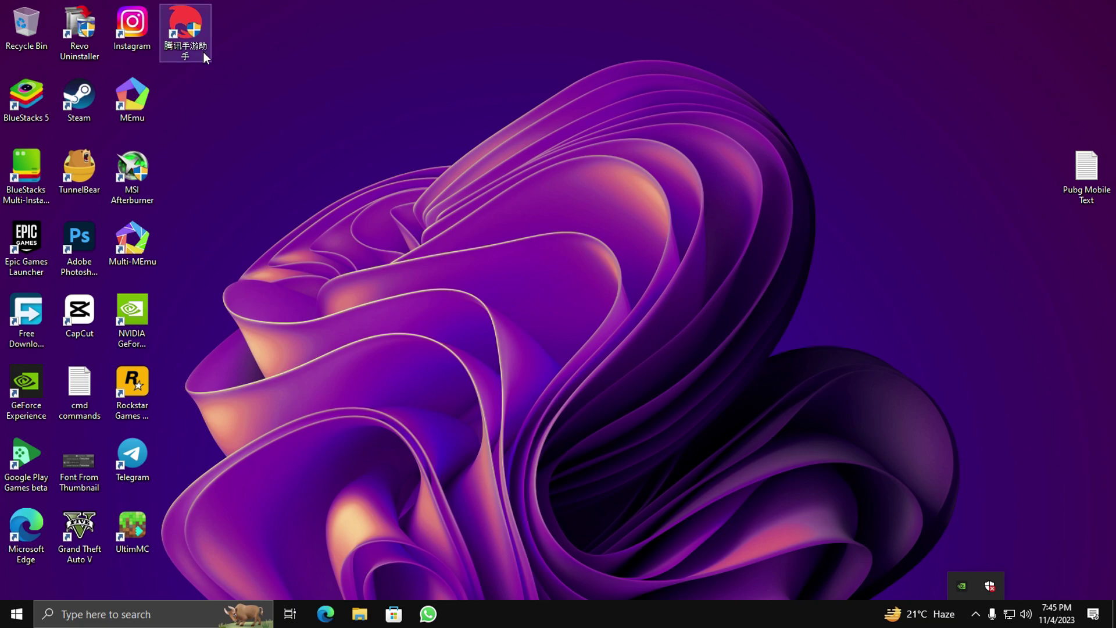
Step: Open the file location of the 腾讯手游助手 desktop shortcut and go to the ui folder under TxGameAssistant
right_click(198, 34)
left_click(245, 62)
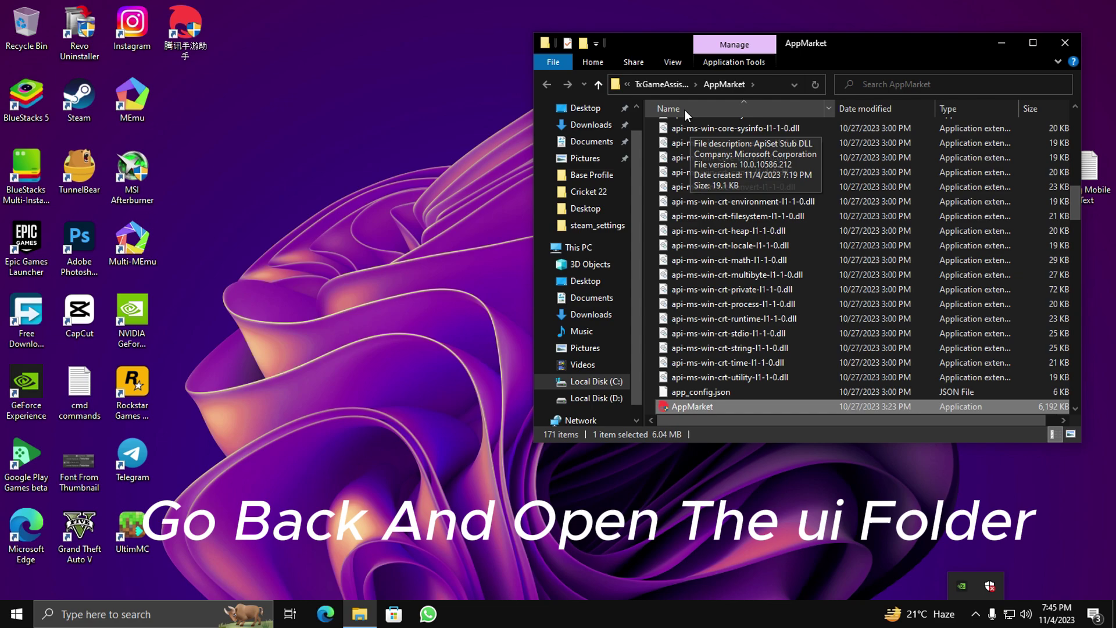
left_click(658, 84)
double_click(700, 159)
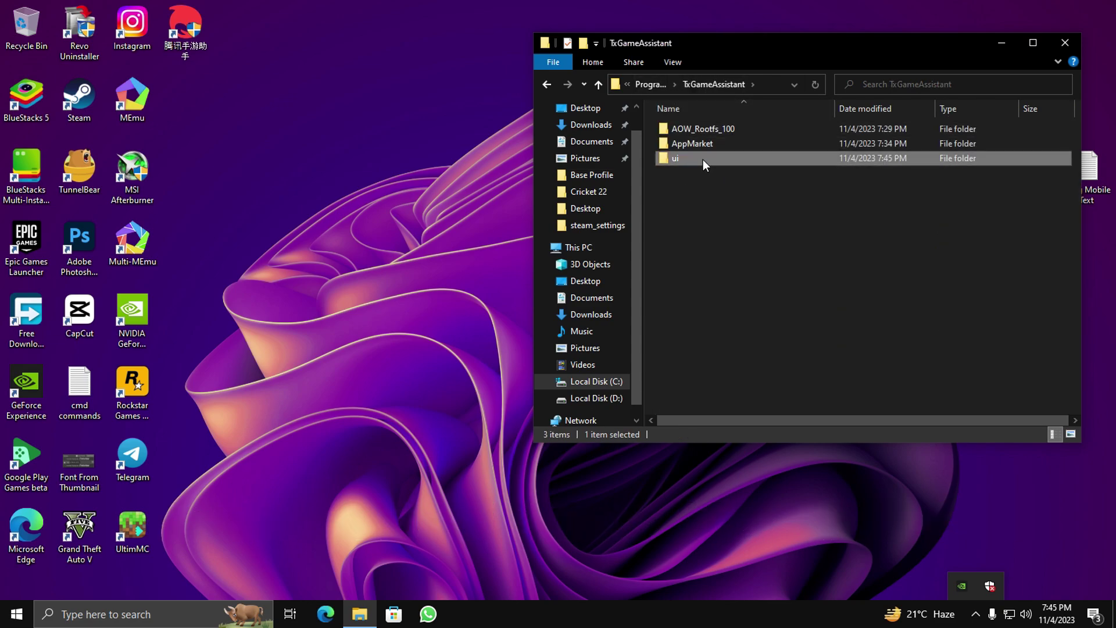
Step: Rename the AndroidEmulatorEn application in the ui folder as AndroidEmulatorEn123
left_click(733, 290)
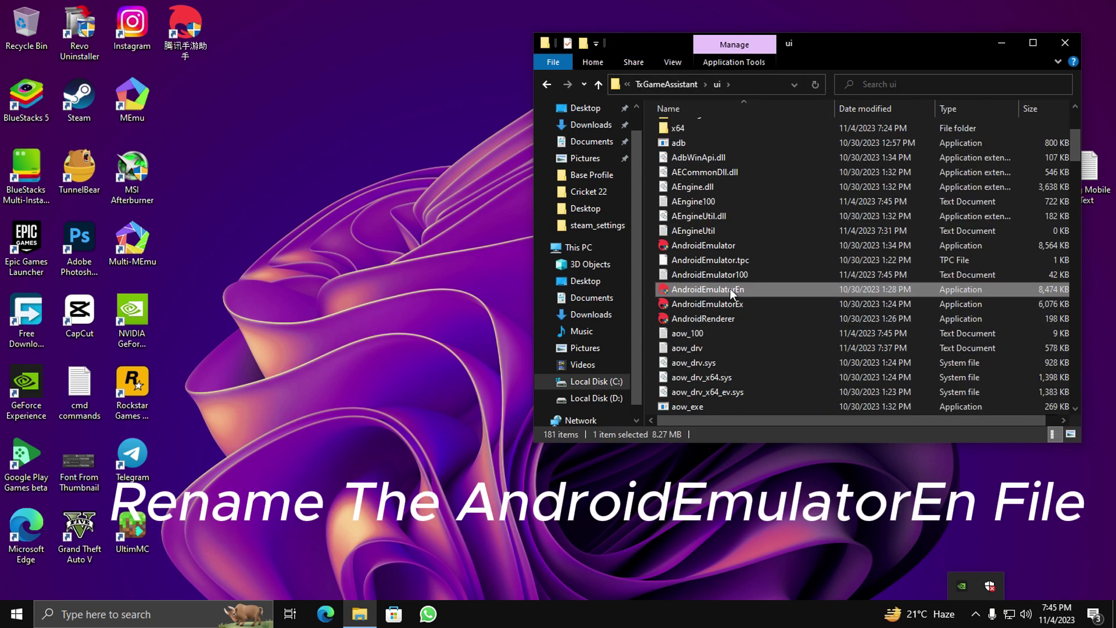
right_click(730, 288)
left_click(773, 569)
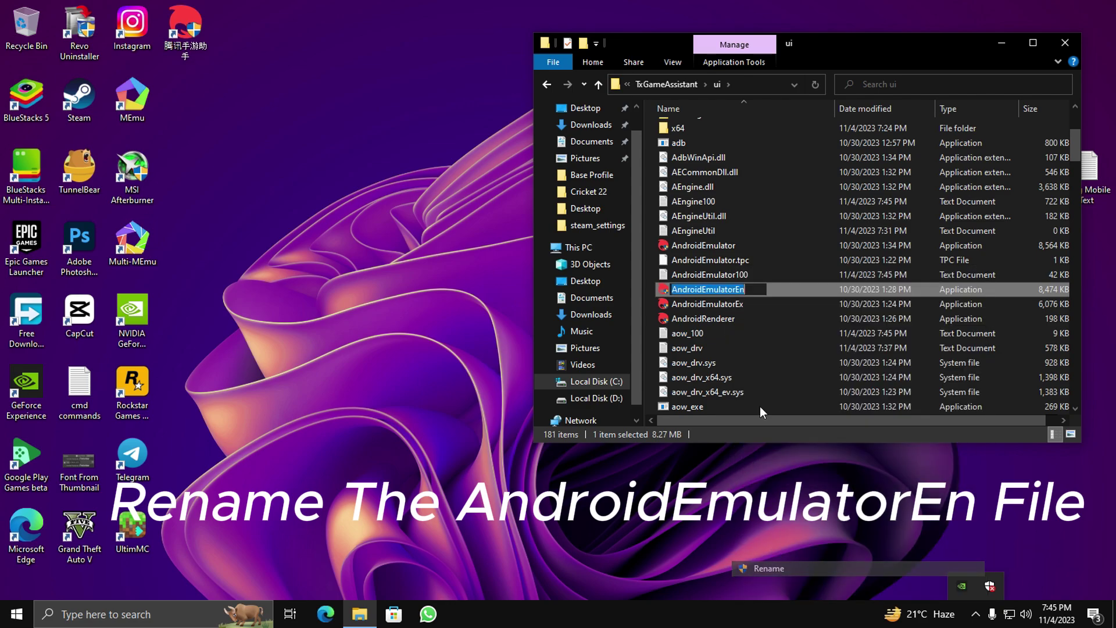
left_click(756, 289)
type("123")
key("Return")
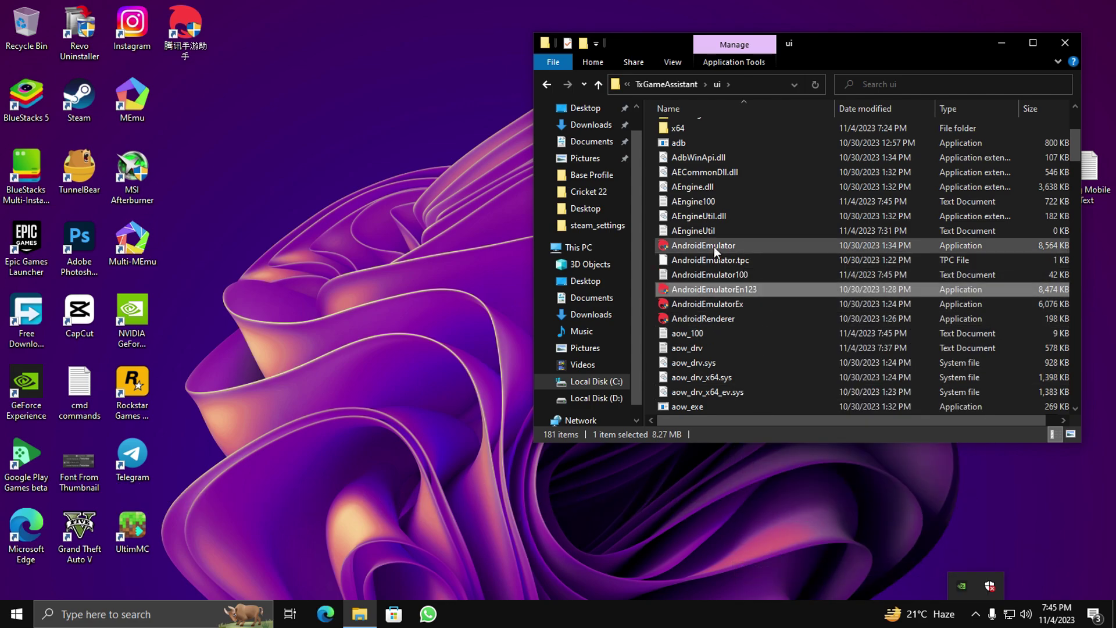
Step: Duplicate the AndroidEmulator application within the ui folder, granting administrator permission for the copy
left_click(713, 247)
right_click(715, 242)
left_click(764, 478)
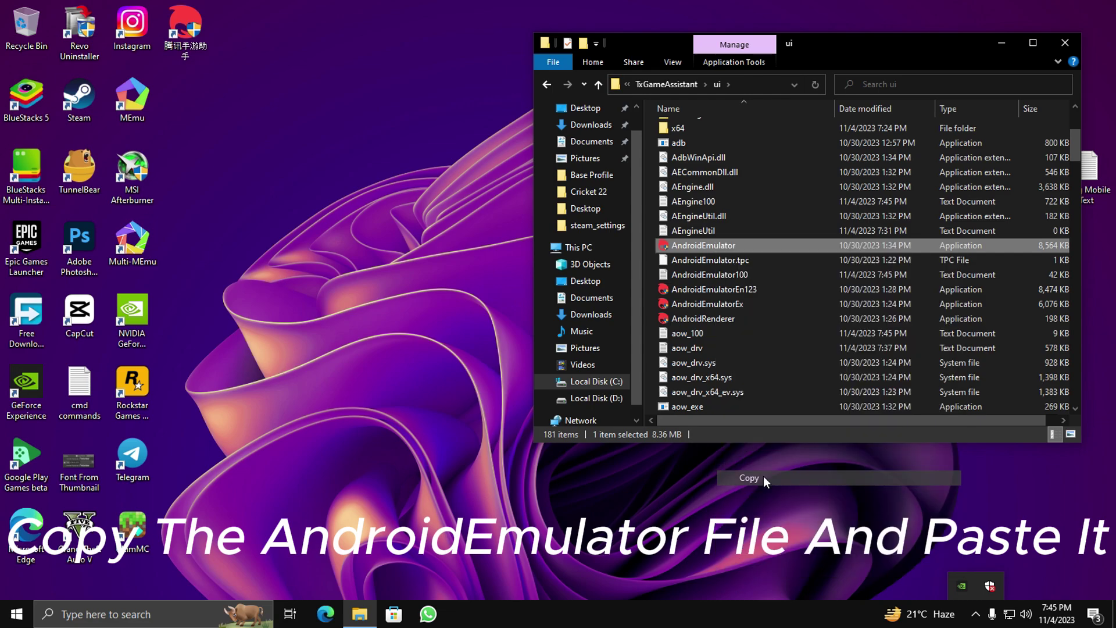
right_click(648, 268)
left_click(685, 352)
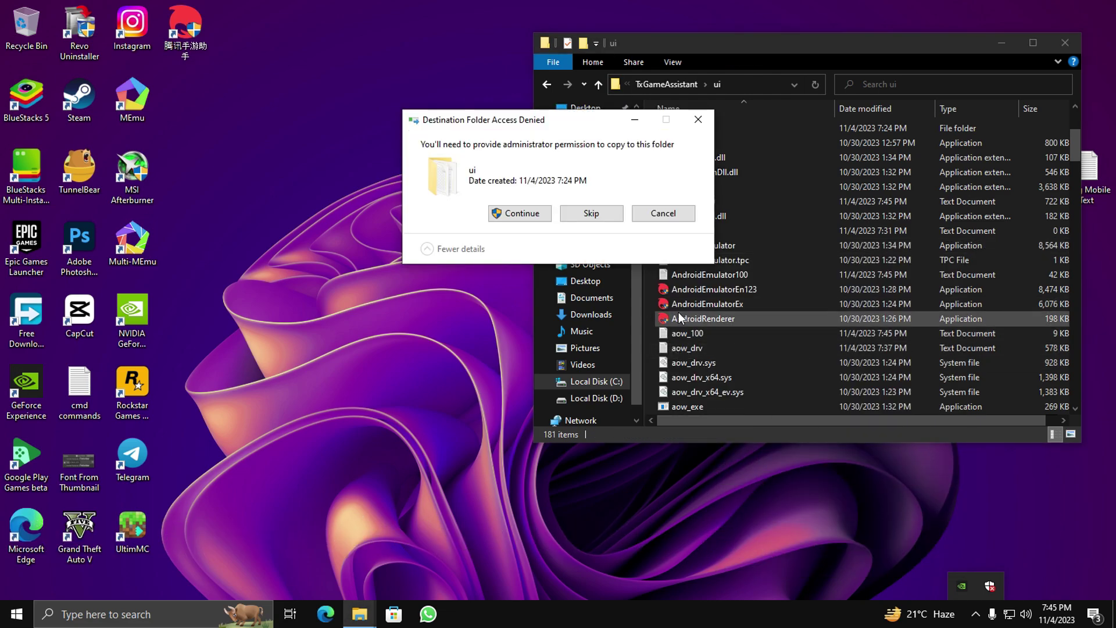
left_click(520, 212)
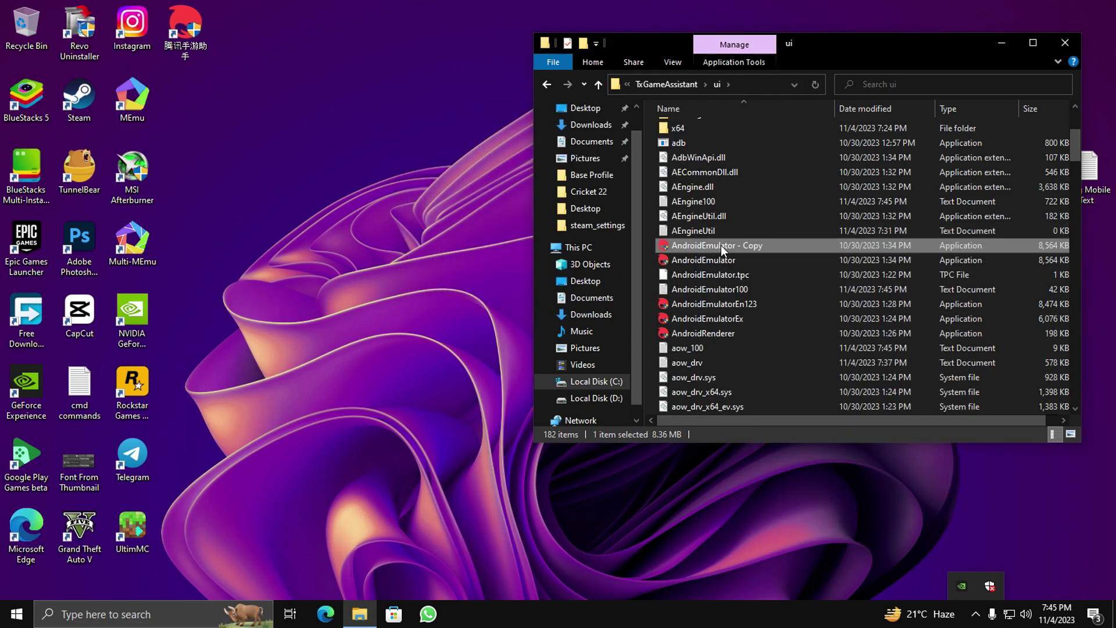
Step: Rename the duplicated AndroidEmulator file as AndroidEmulatorEn and close File Explorer
right_click(721, 245)
left_click(749, 553)
left_click_drag(763, 246, 745, 250)
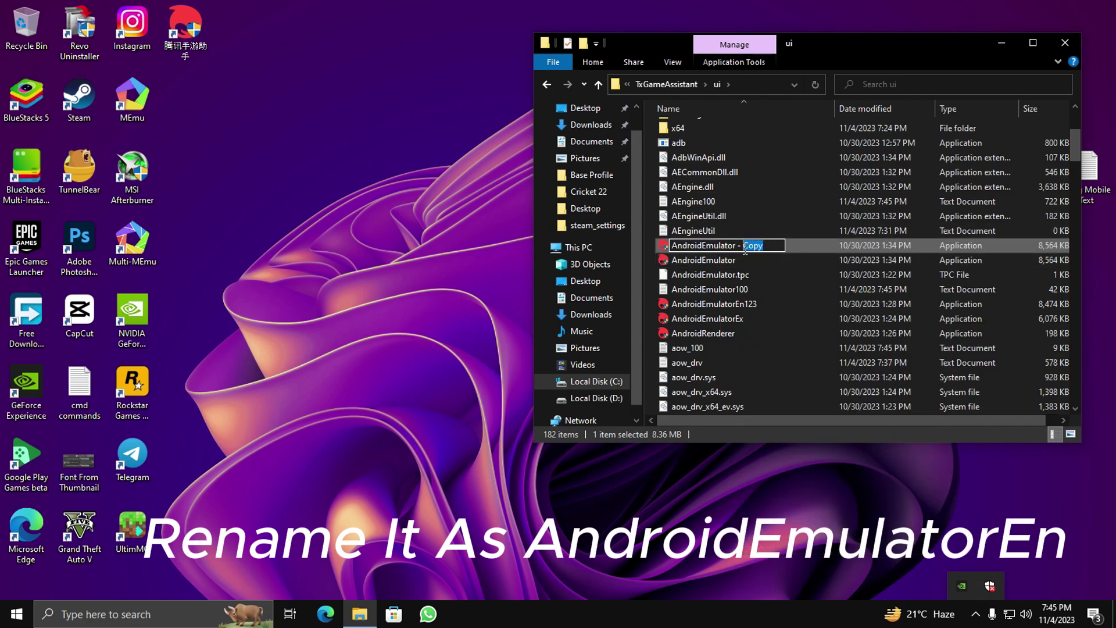
type("En")
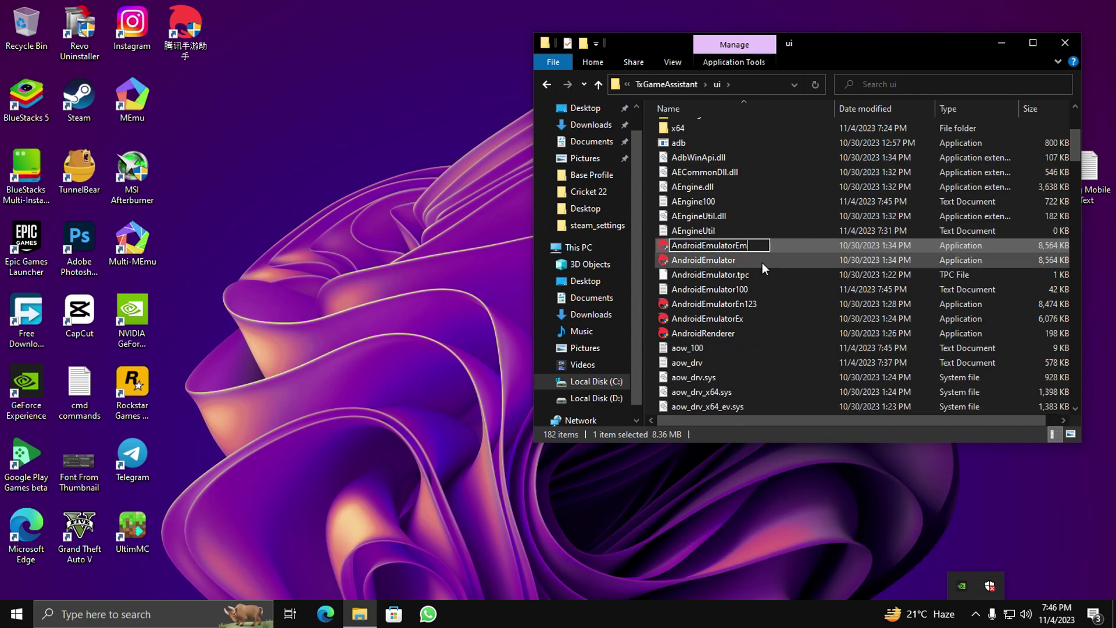
key("Return")
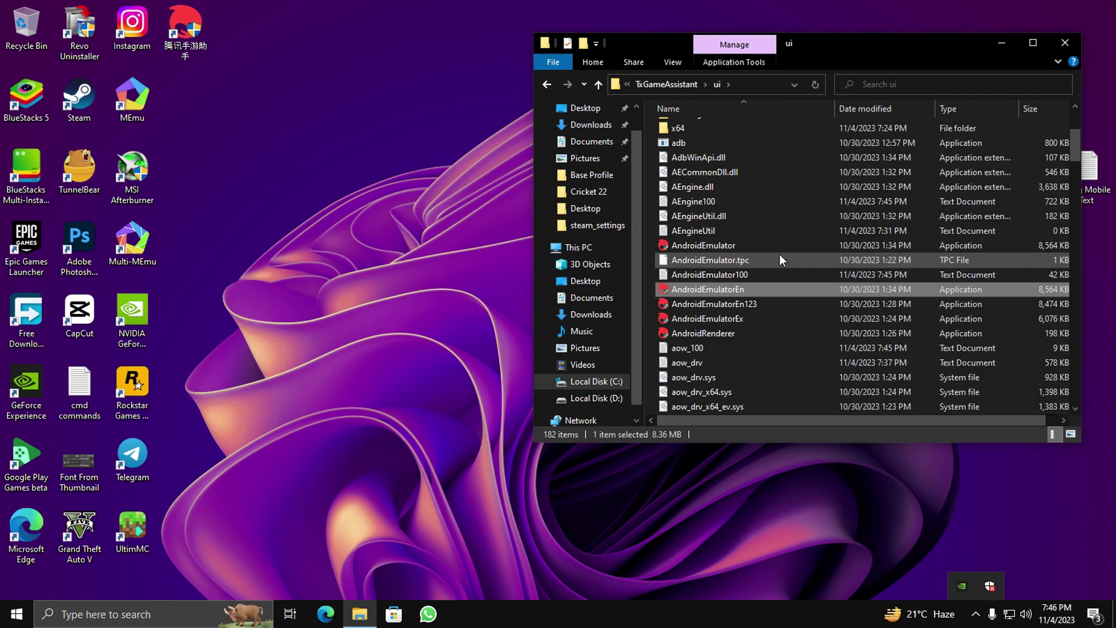
left_click(1062, 45)
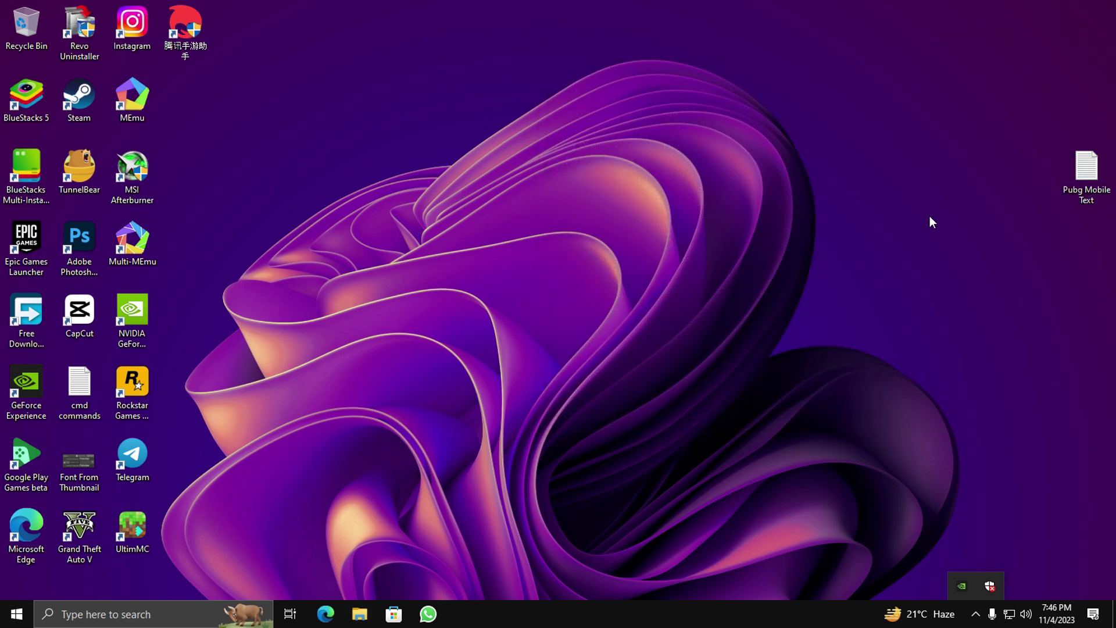
Step: Copy the line -startpkg "com.tencent.ig" -from DesktopLink from the Pubg Mobile Text file on the desktop and close Notepad
left_click(1084, 198)
double_click(1084, 197)
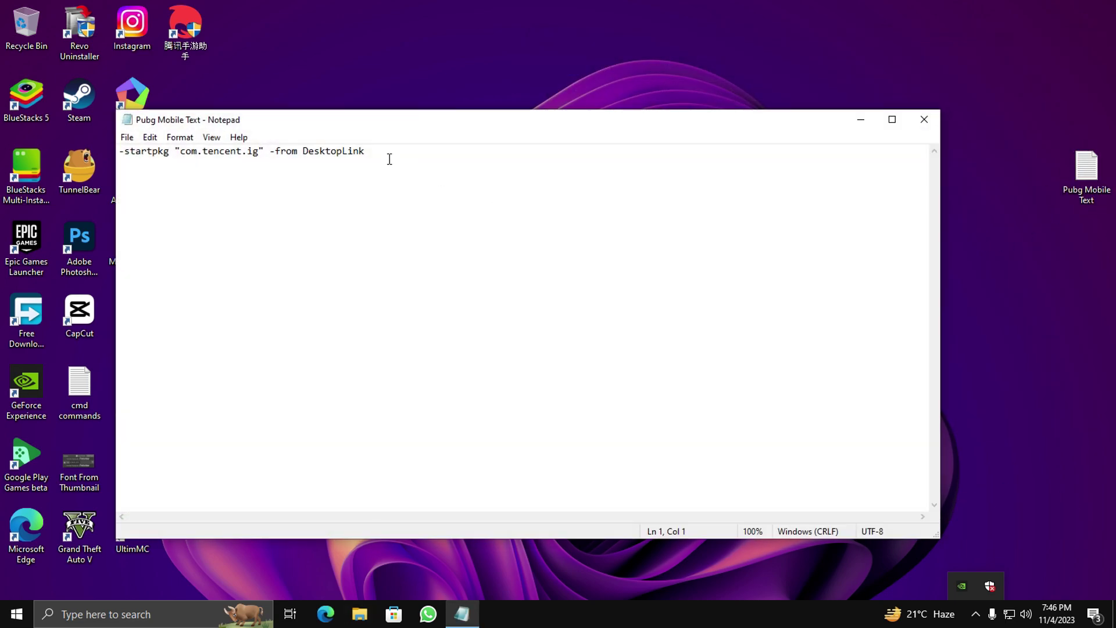
left_click_drag(366, 152, 112, 153)
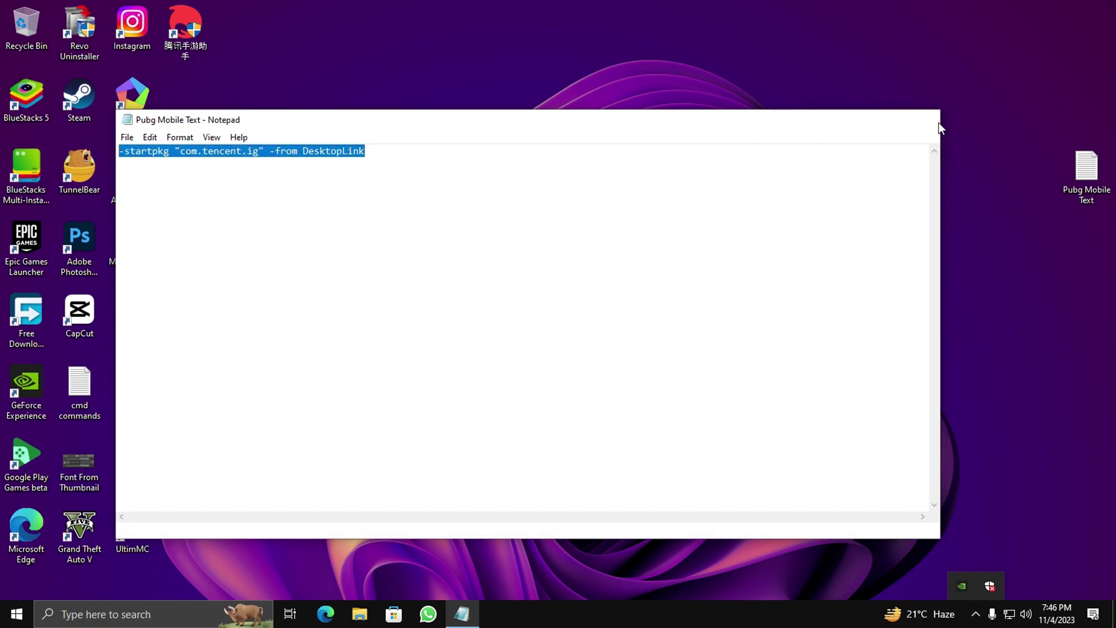
left_click(938, 122)
Step: Append a space and -startpkg "com.tencent.ig" -from DesktopLink to the 腾讯手游助手 shortcut's target and save its properties
right_click(200, 42)
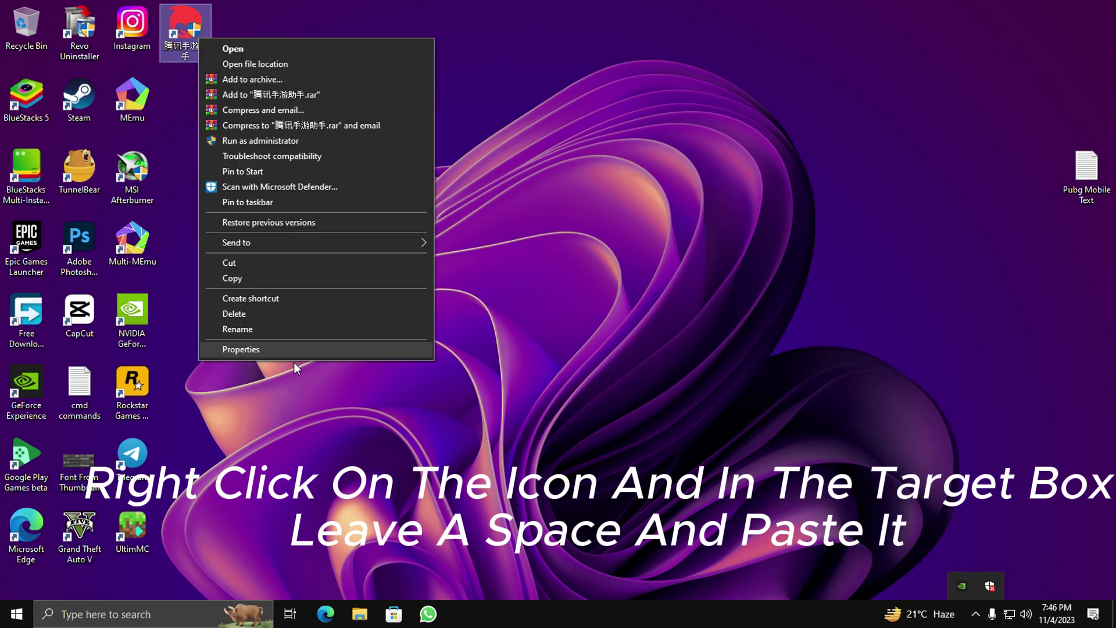
left_click(299, 350)
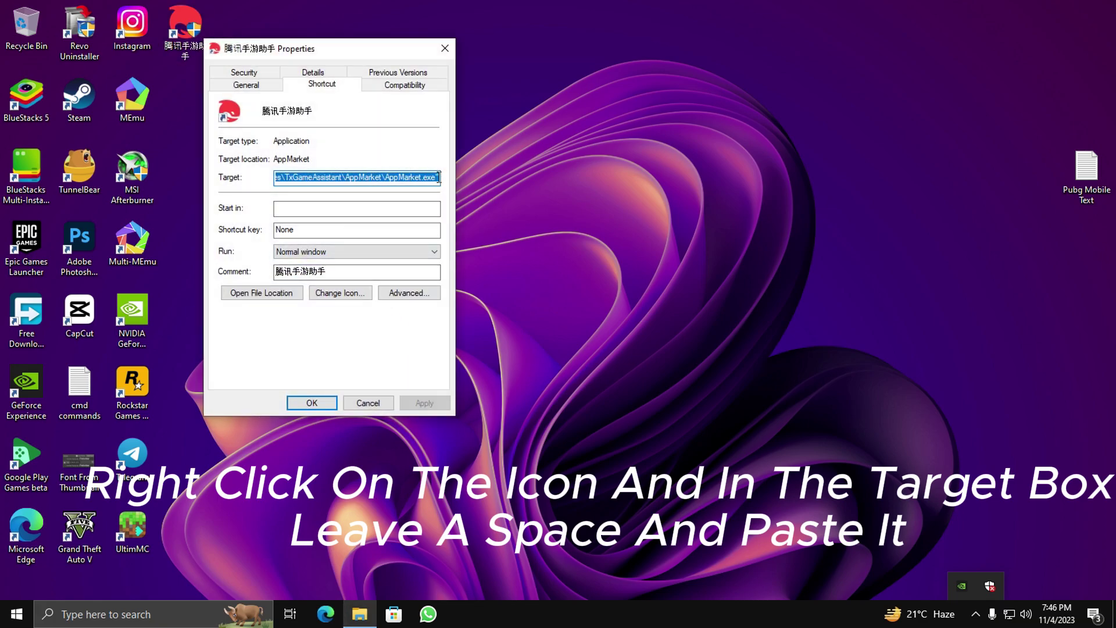
left_click(439, 177)
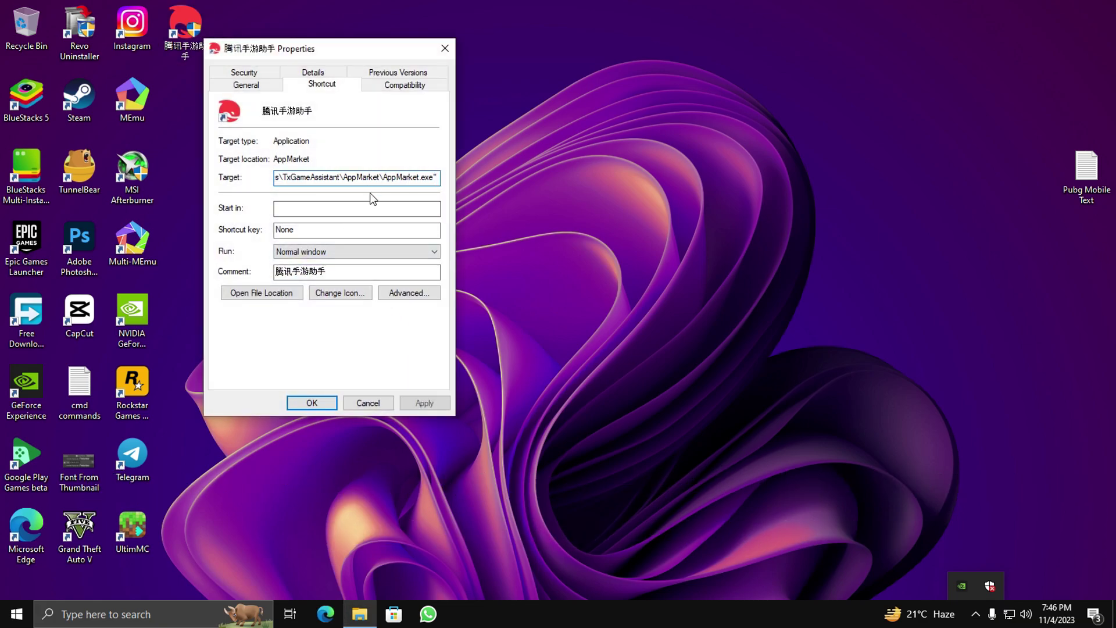
key("ctrl+v")
left_click(437, 407)
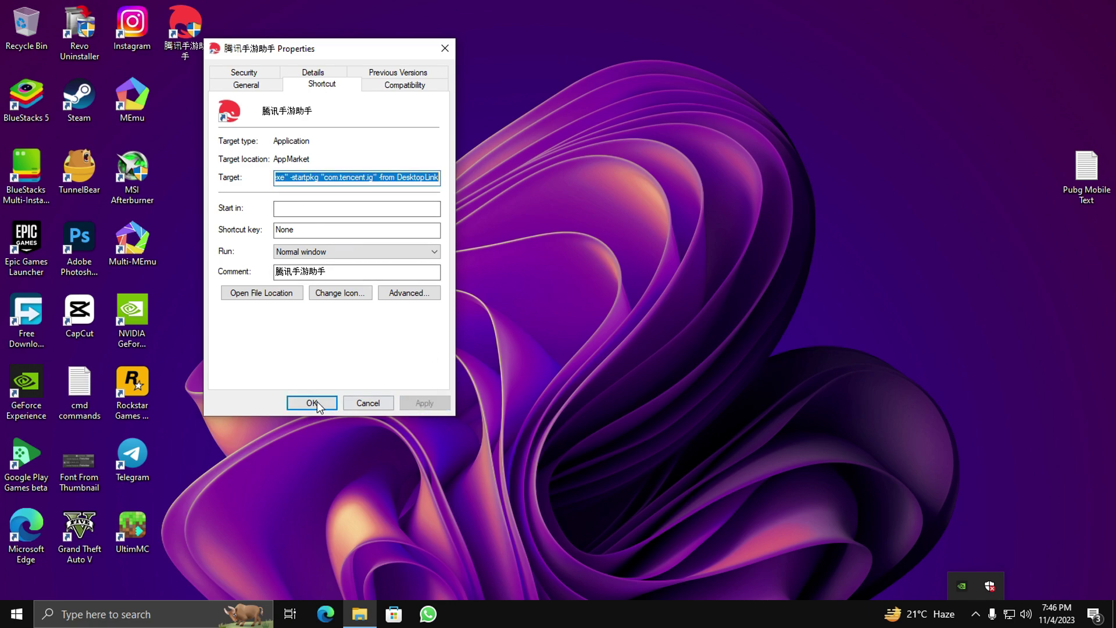
left_click(314, 401)
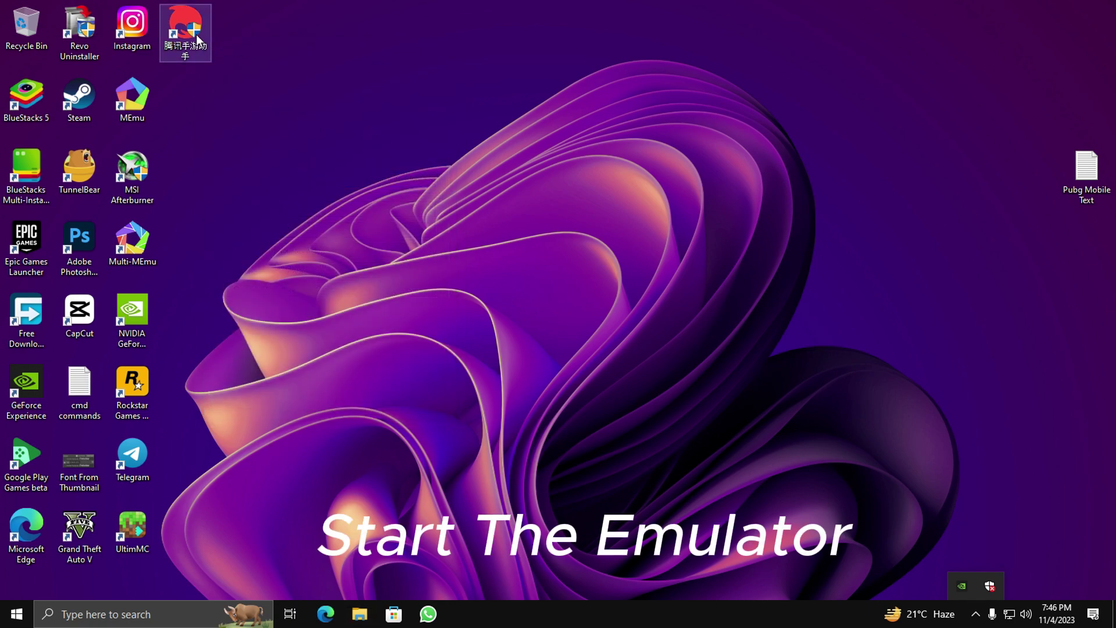
Step: Start the emulator from the 腾讯手游助手 desktop shortcut and open the 我的 page with the installed games
double_click(186, 29)
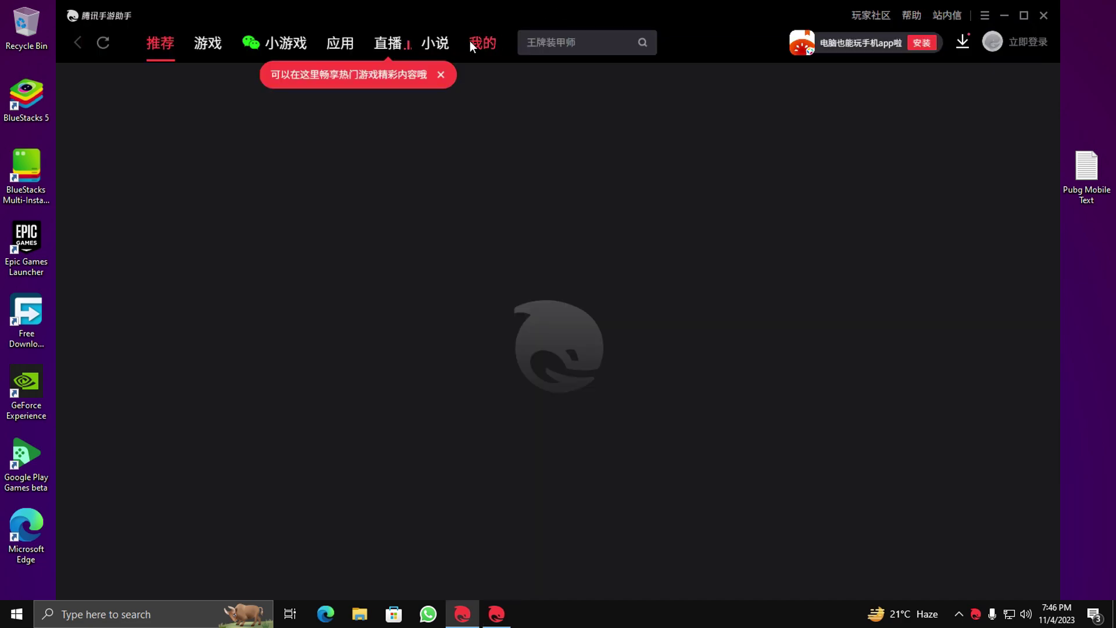
left_click(470, 42)
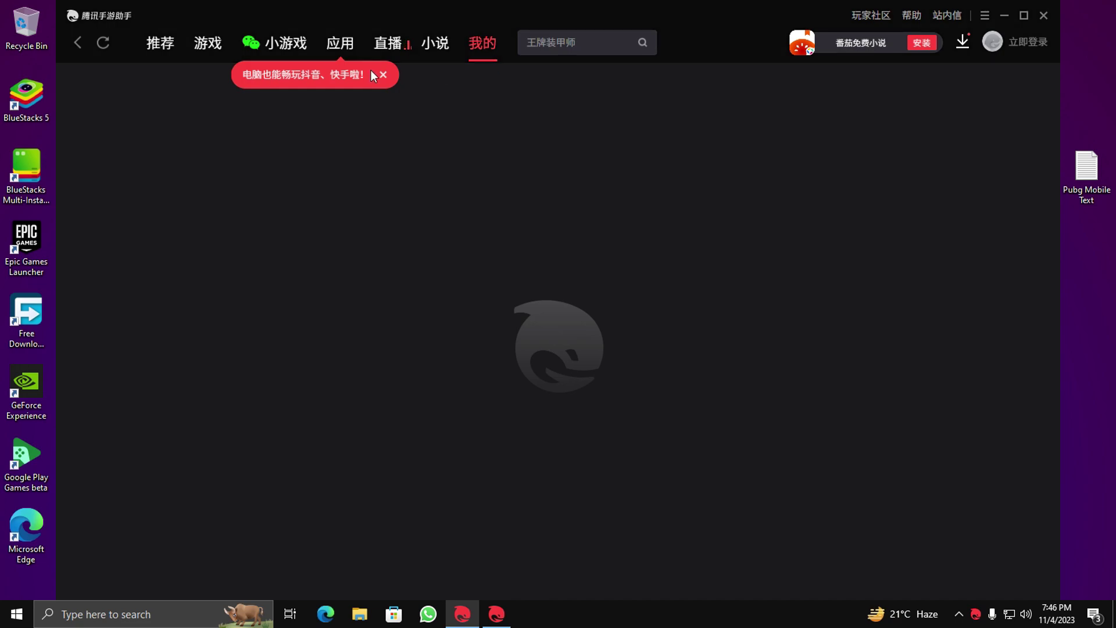
left_click(383, 76)
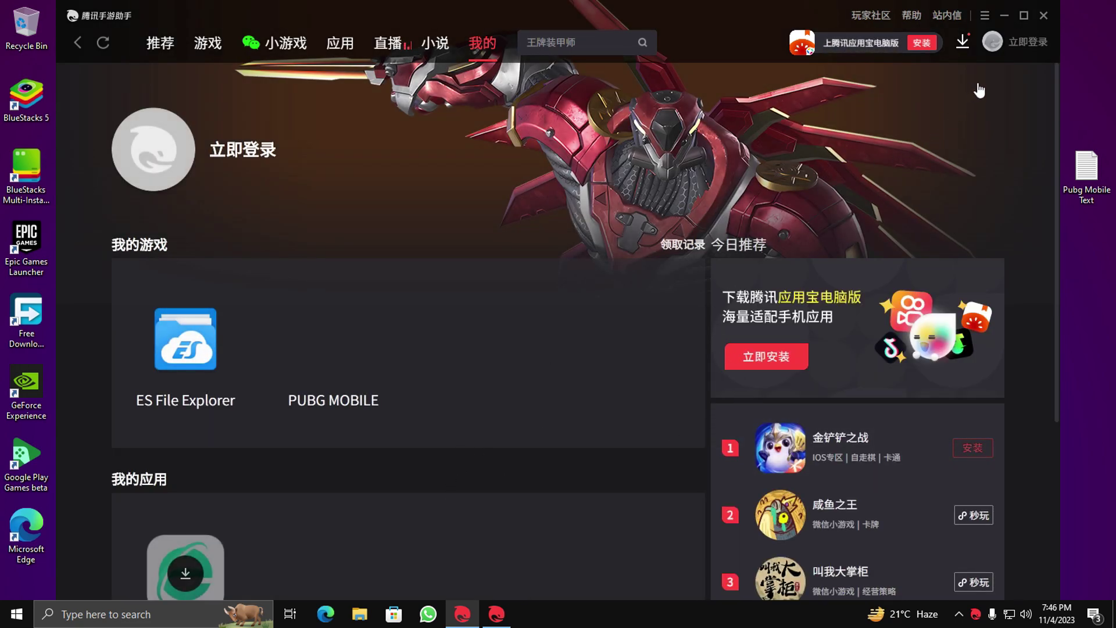
left_click(1043, 15)
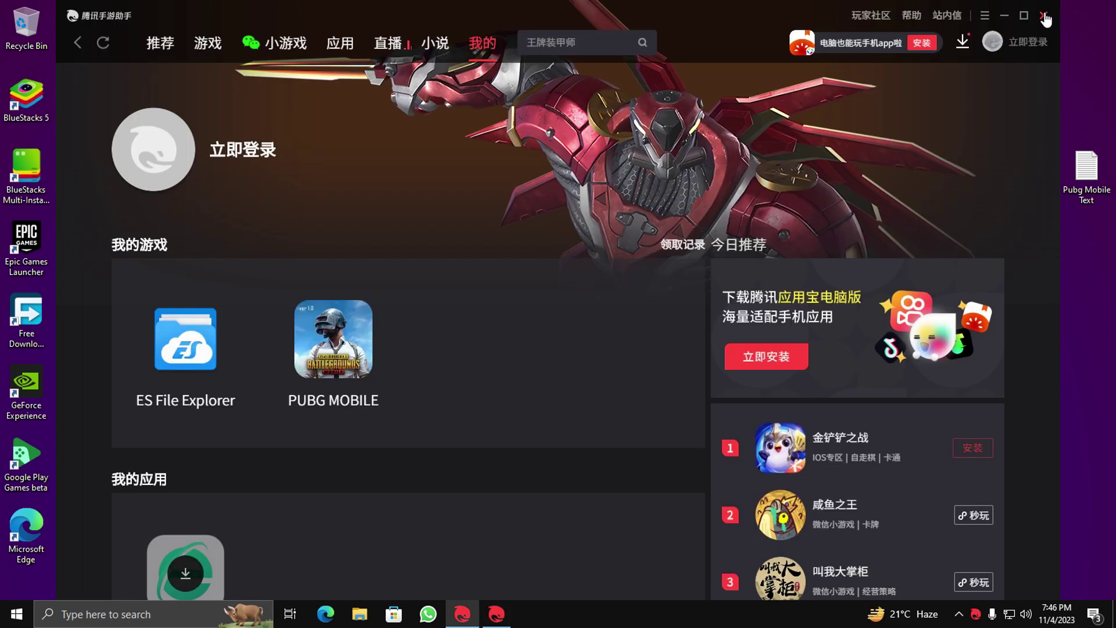
Step: Switch to the Gameloop window, dismiss the Quad High Definition offer without saving, and close the 腾讯手游助手 window
left_click(497, 615)
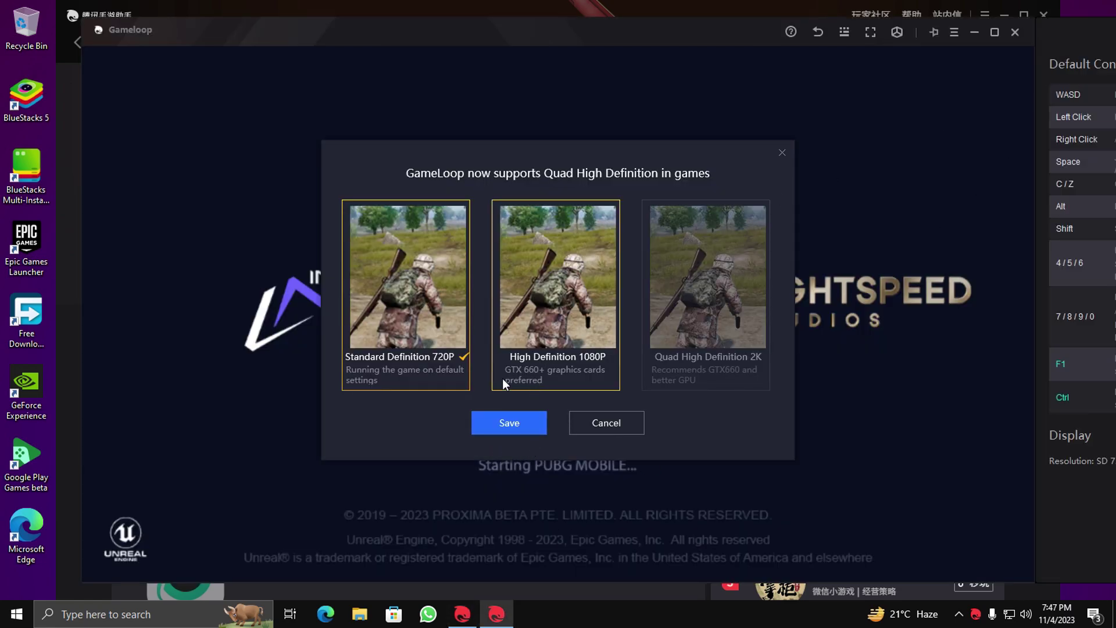
left_click(781, 153)
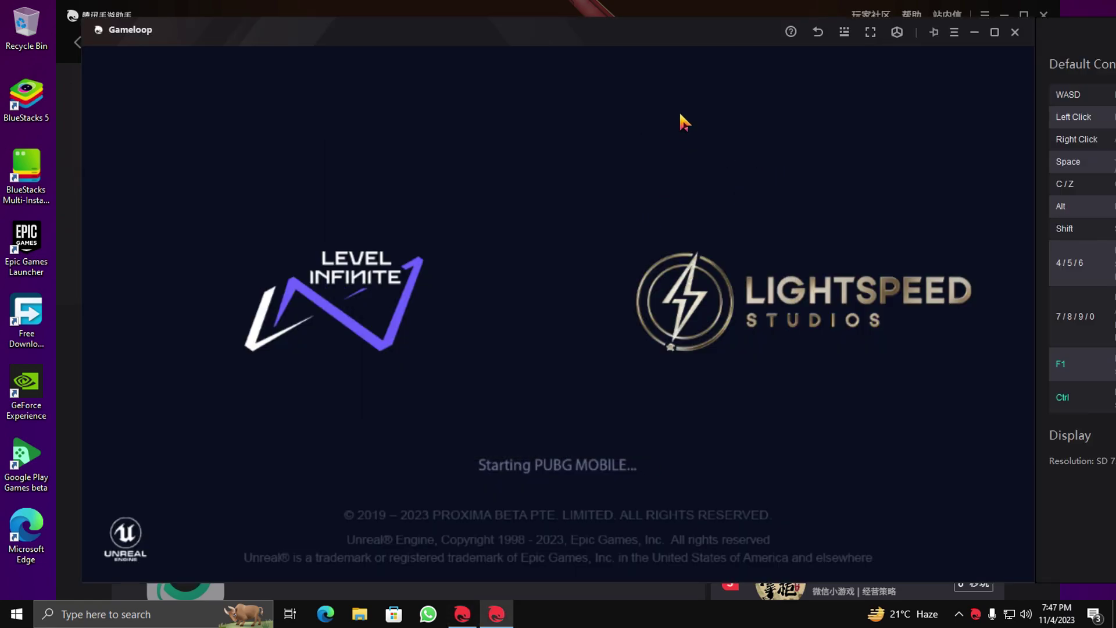
left_click(1041, 17)
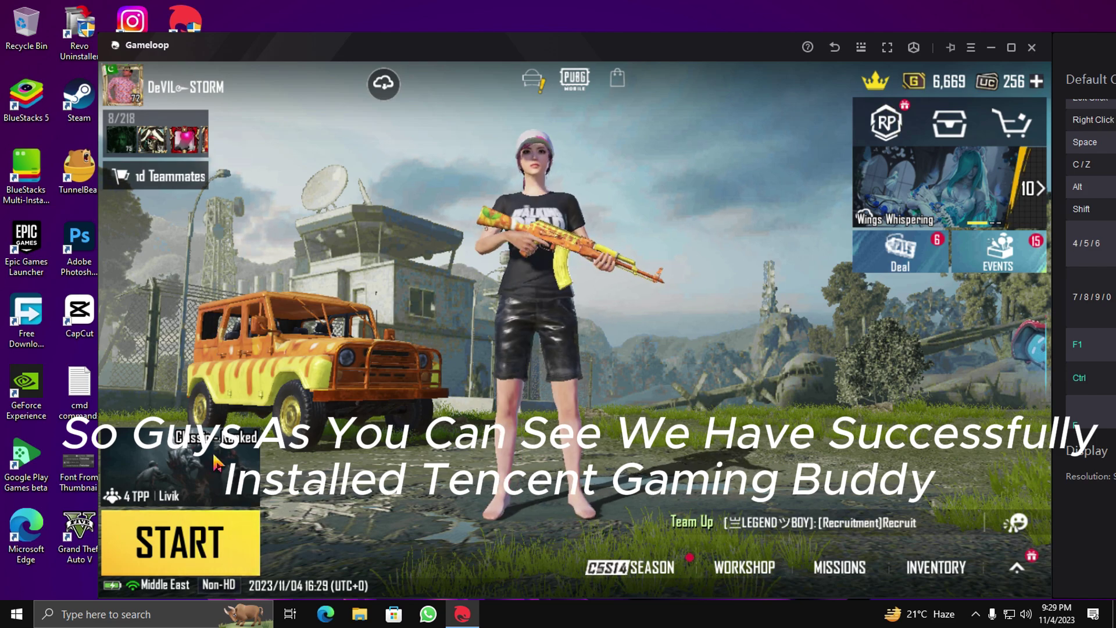
Step: View the match mode selection in the PUBG MOBILE lobby, close it, and play a character emote
left_click(222, 447)
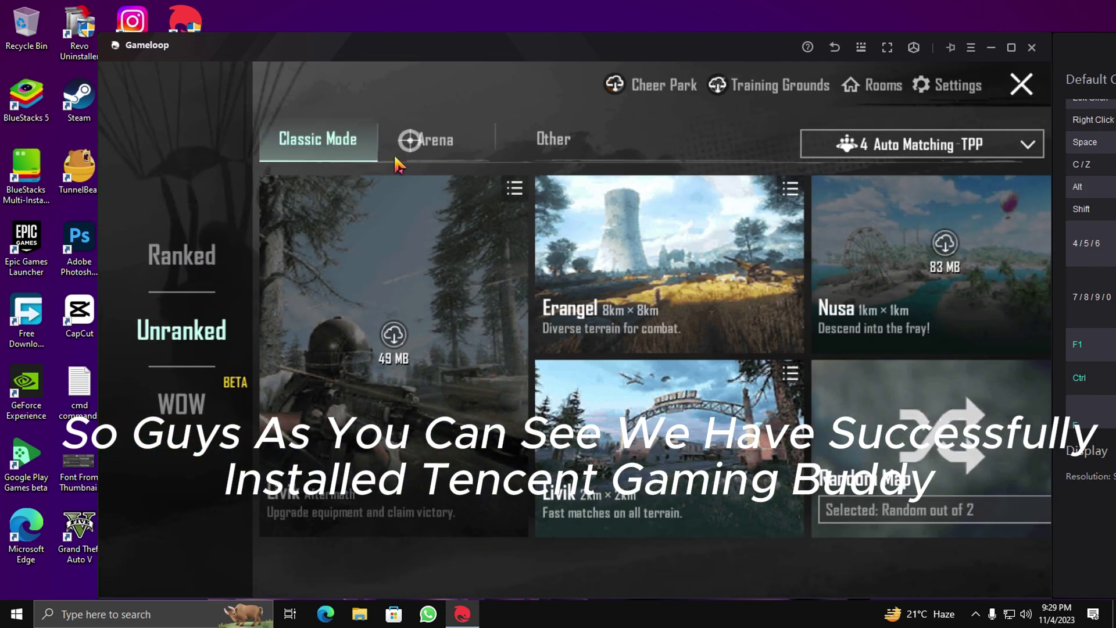
left_click(410, 140)
left_click(1021, 84)
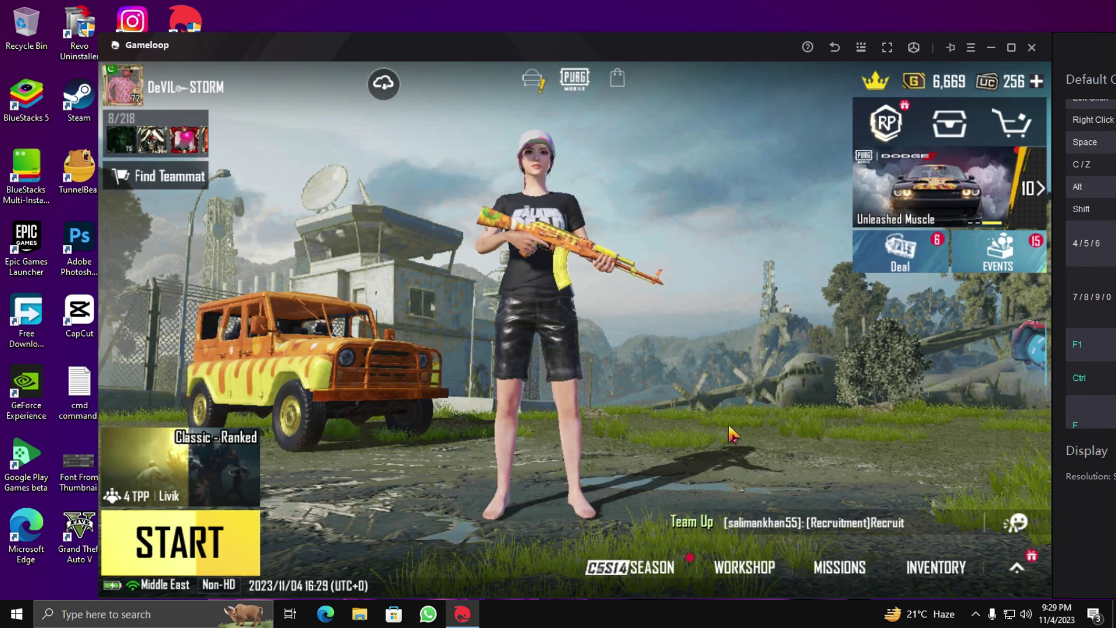
left_click(1016, 522)
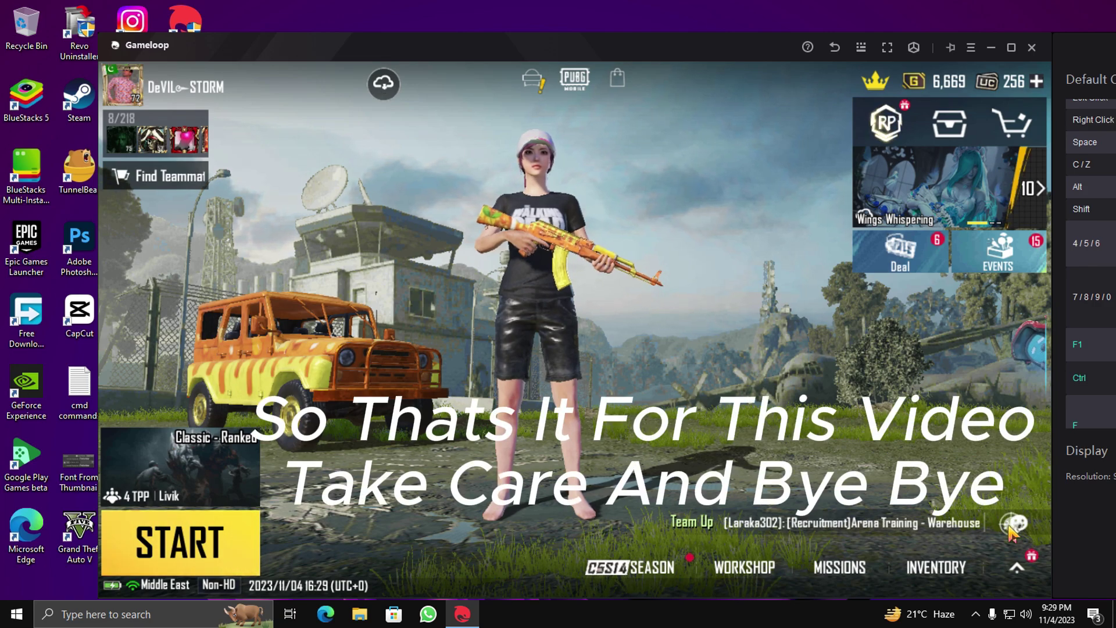
left_click(948, 334)
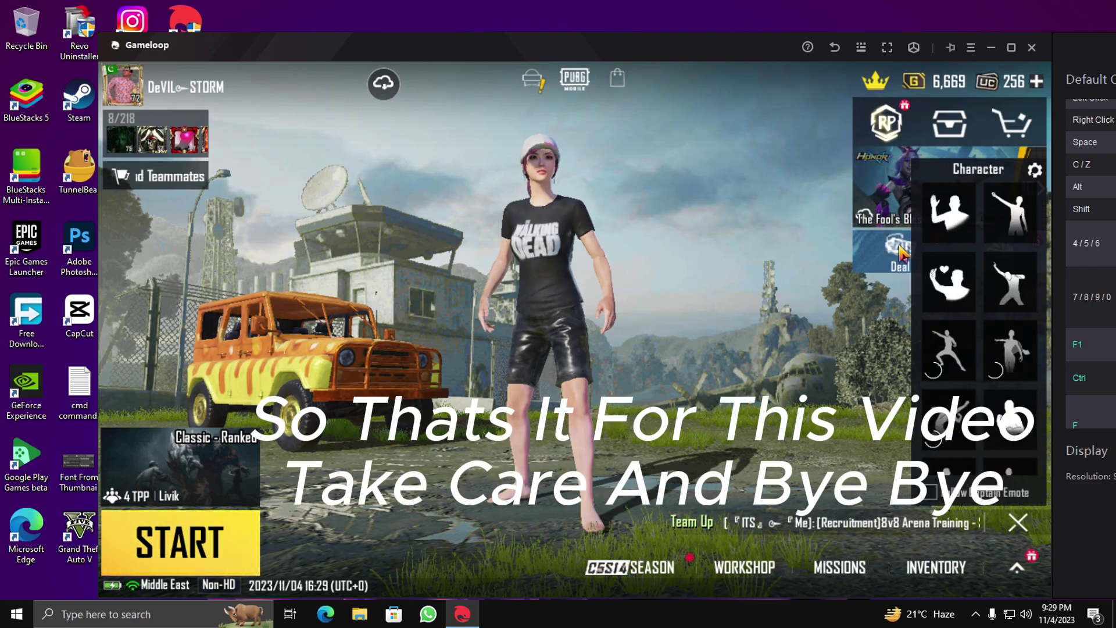